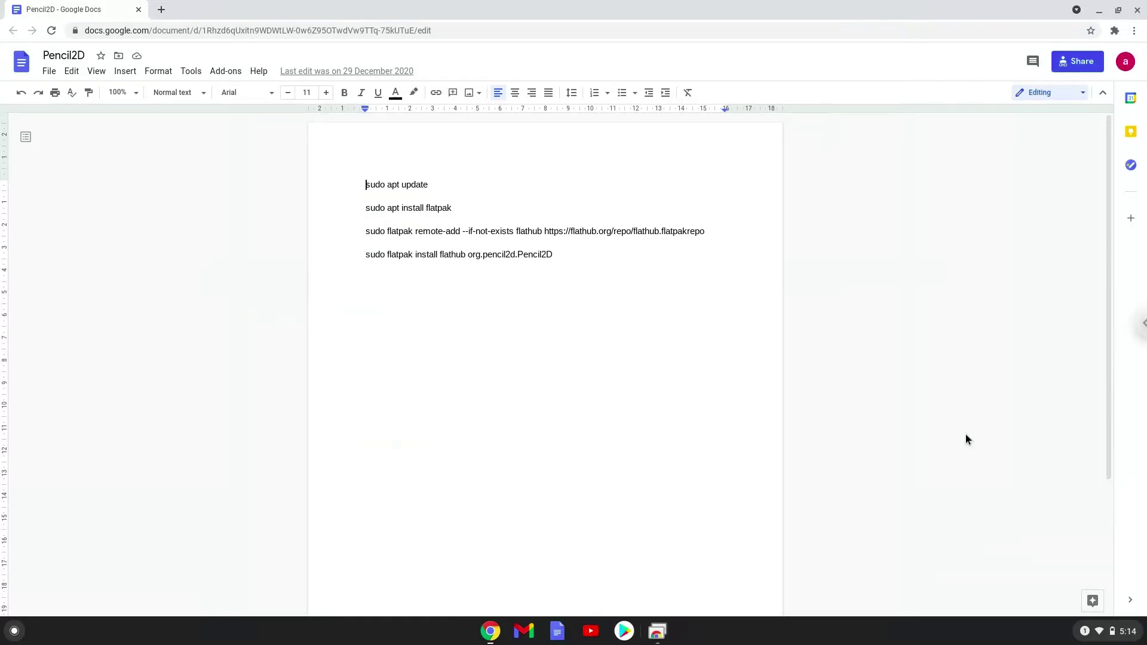
Step: Bring up the ChromeOS Quick Settings panel from the status tray
click(1093, 632)
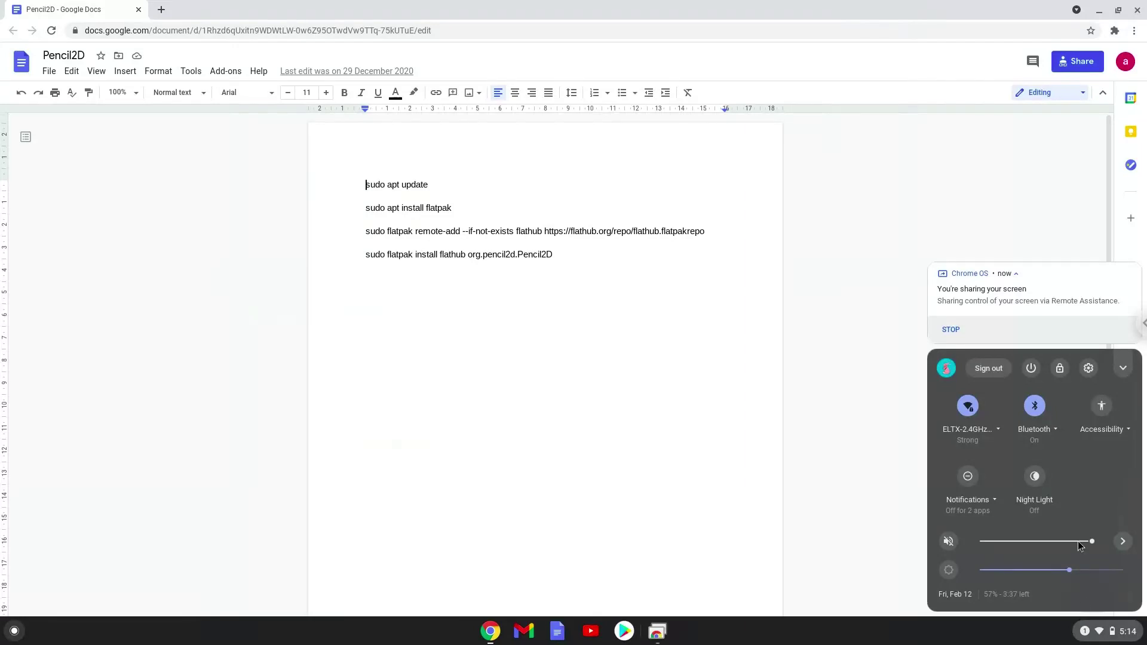
Step: In Settings, start turning on Linux (Beta) and advance through the setup steps
click(1087, 369)
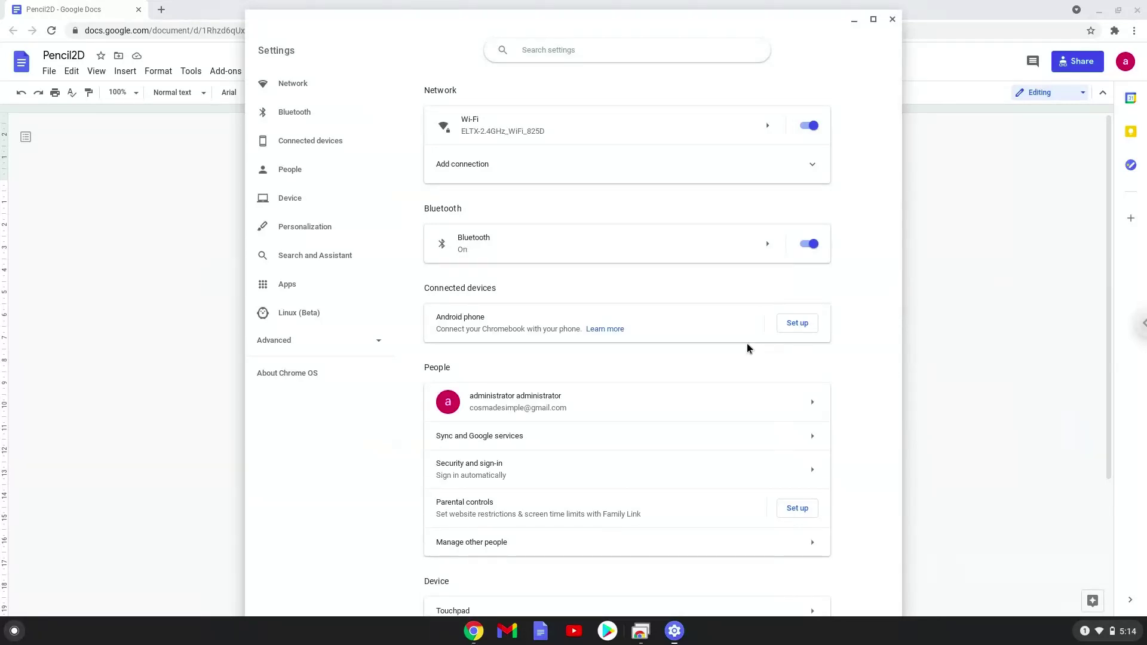
click(376, 316)
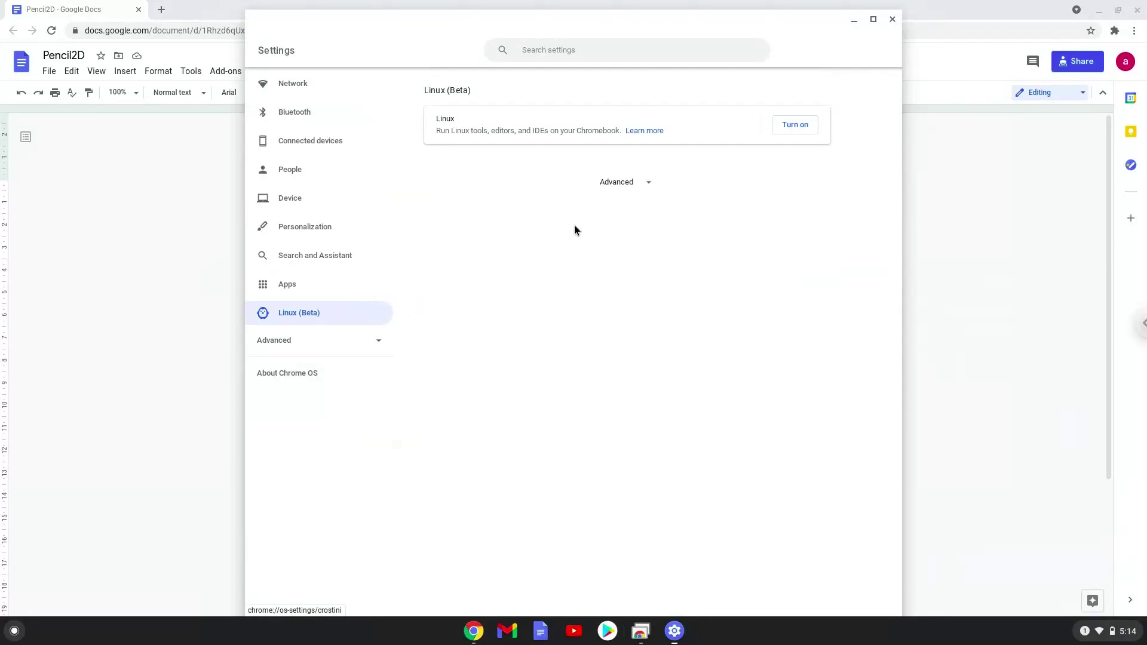
click(798, 125)
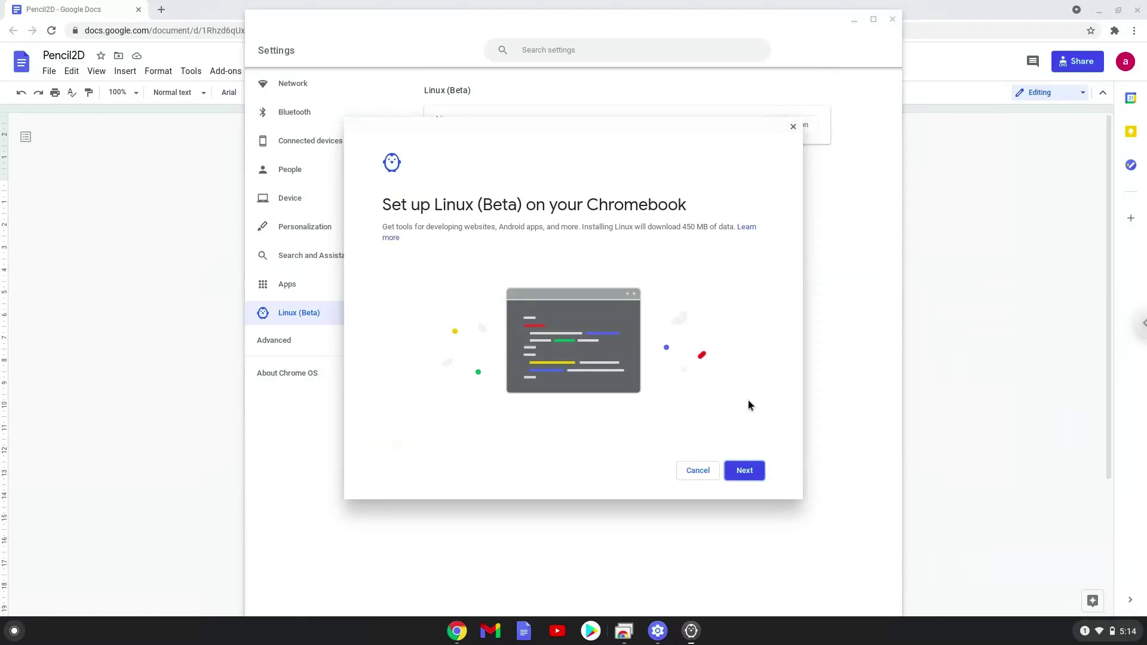
click(737, 470)
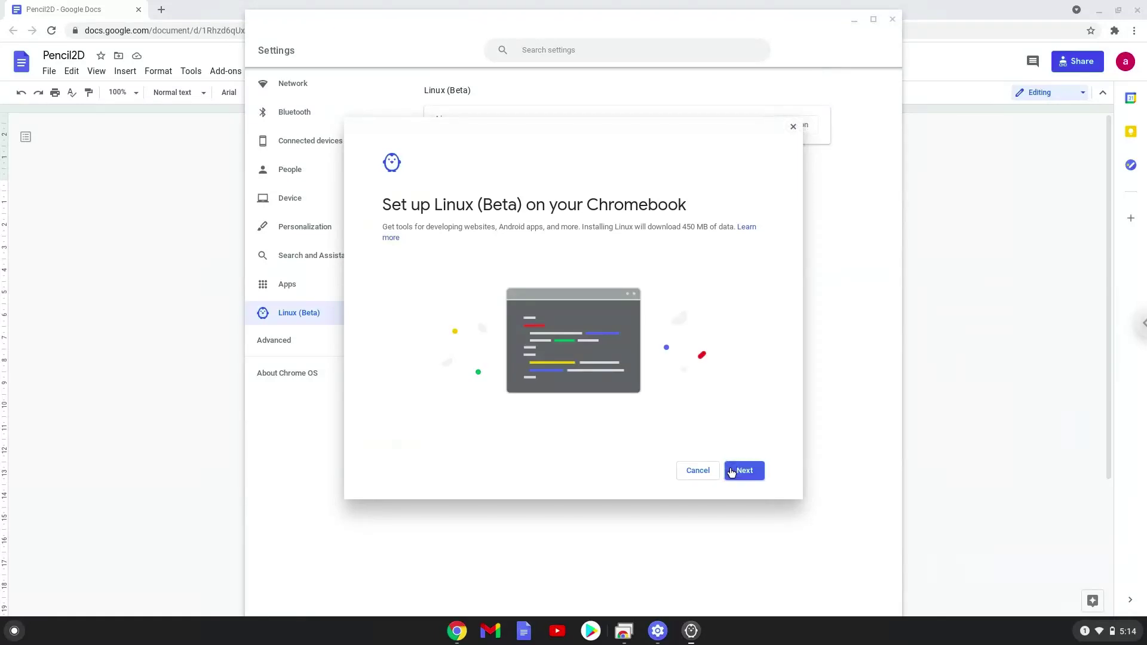
Step: Install Linux, then close the new terminal window and the Settings window
click(731, 471)
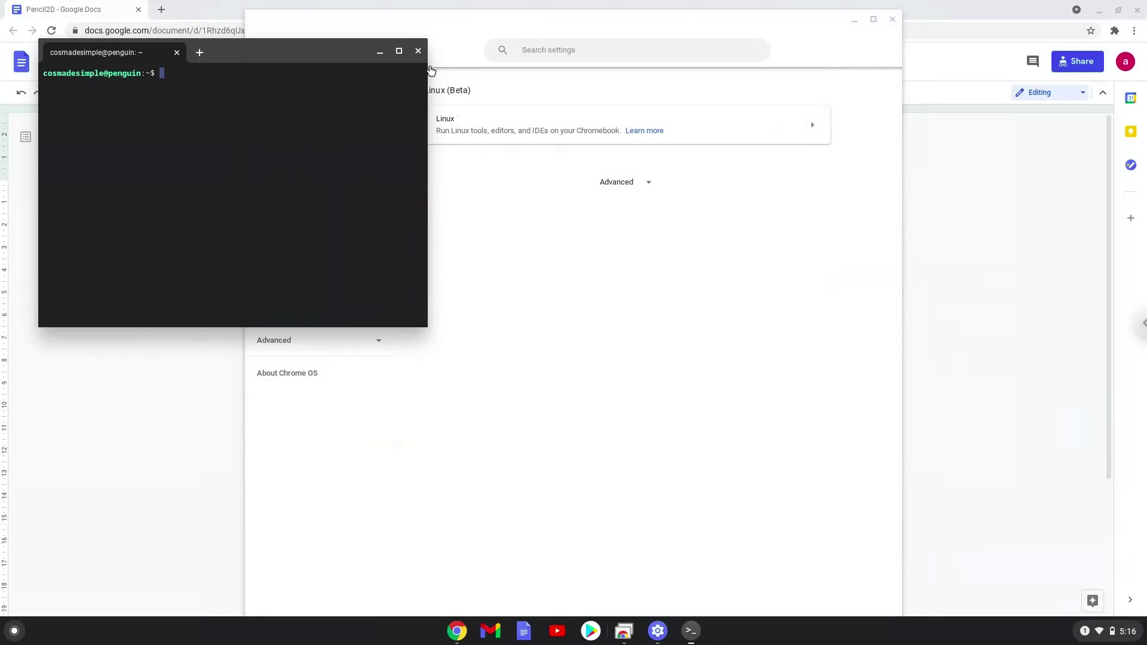
click(417, 50)
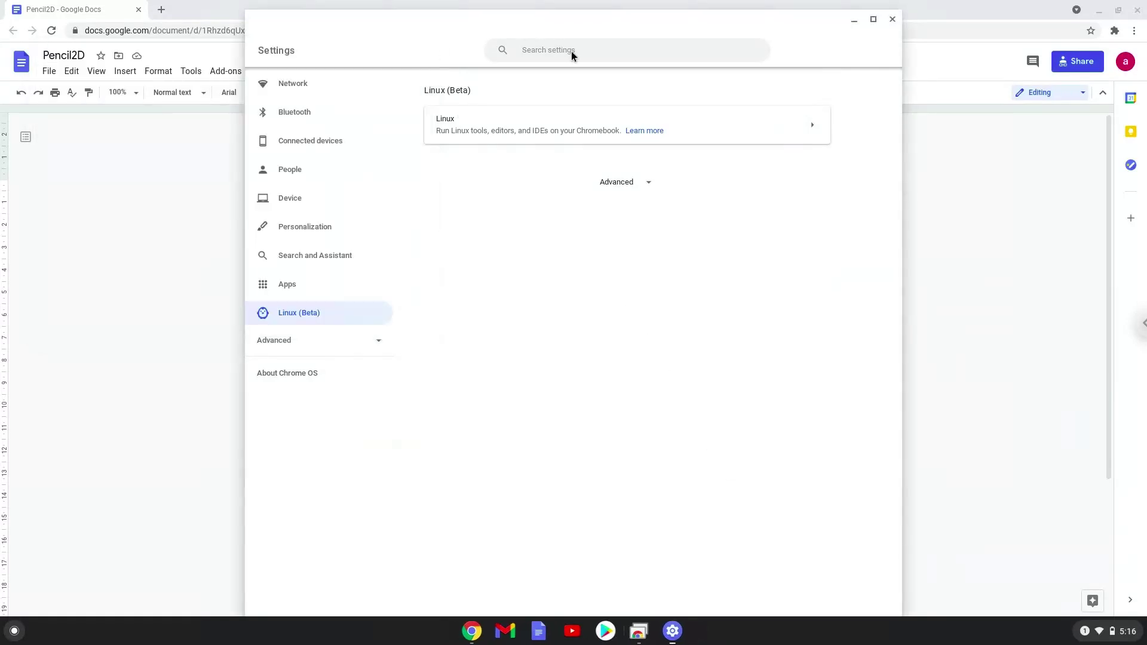
click(892, 19)
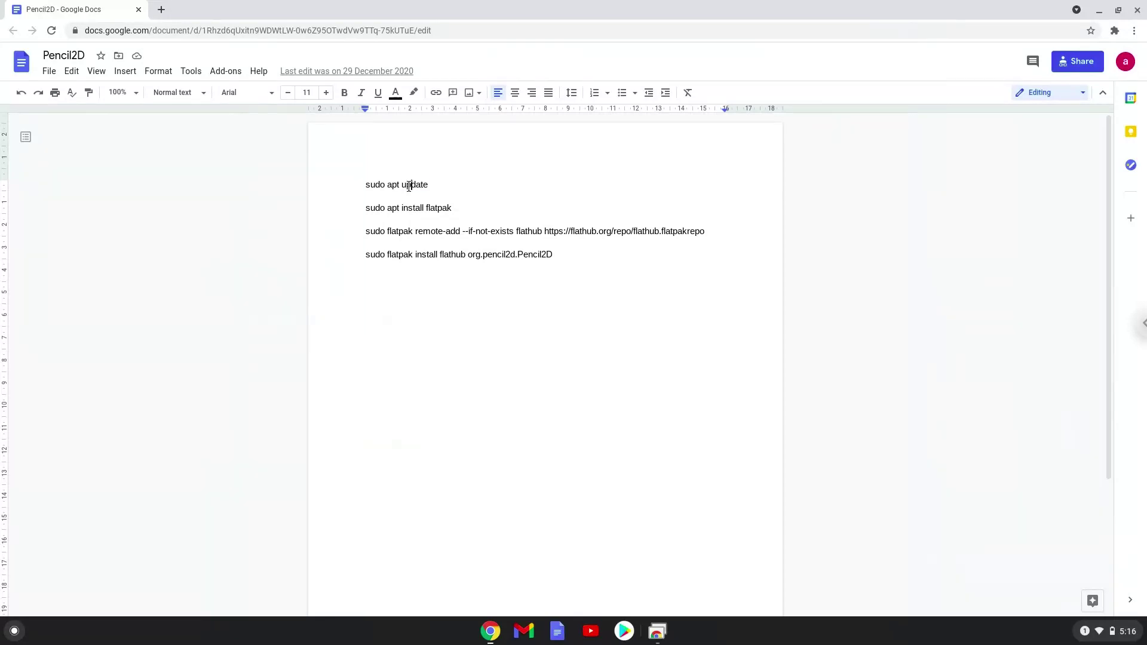
Step: Copy the 'sudo apt update' line from the notes and bring up the app launcher
triple_click(407, 185)
right_click(408, 186)
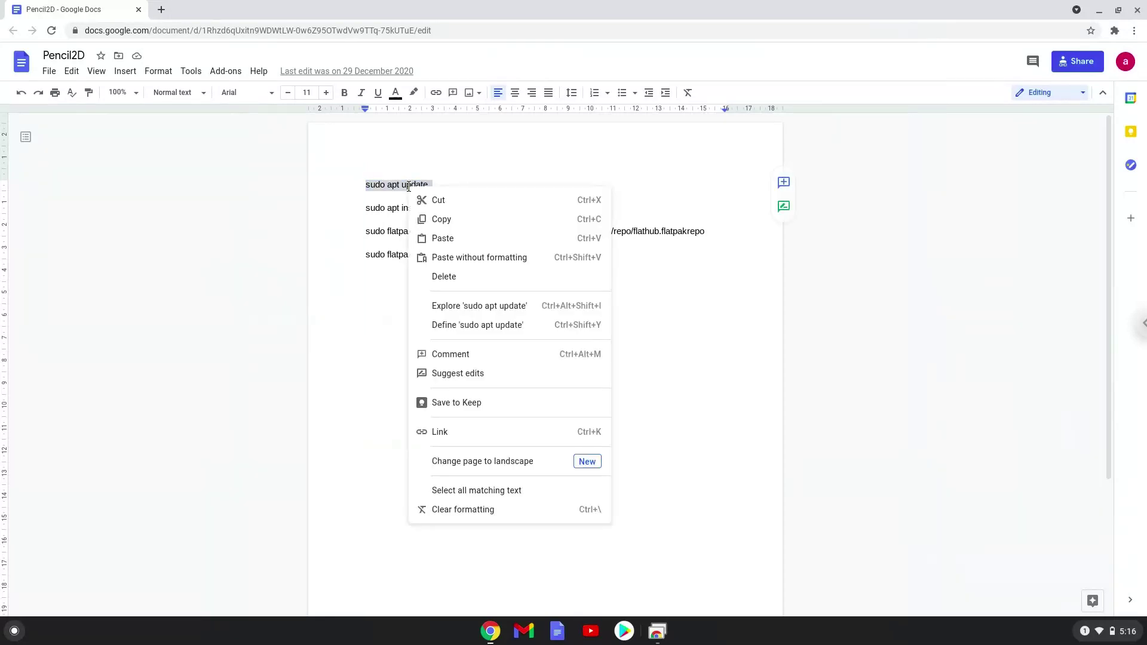
click(439, 223)
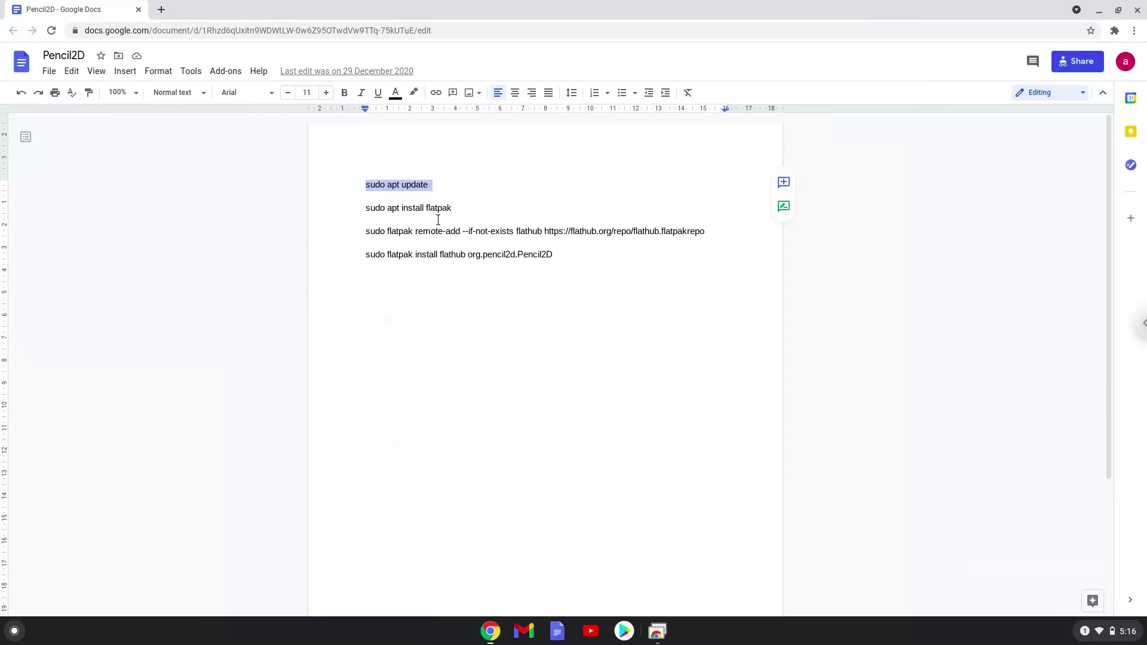
click(14, 634)
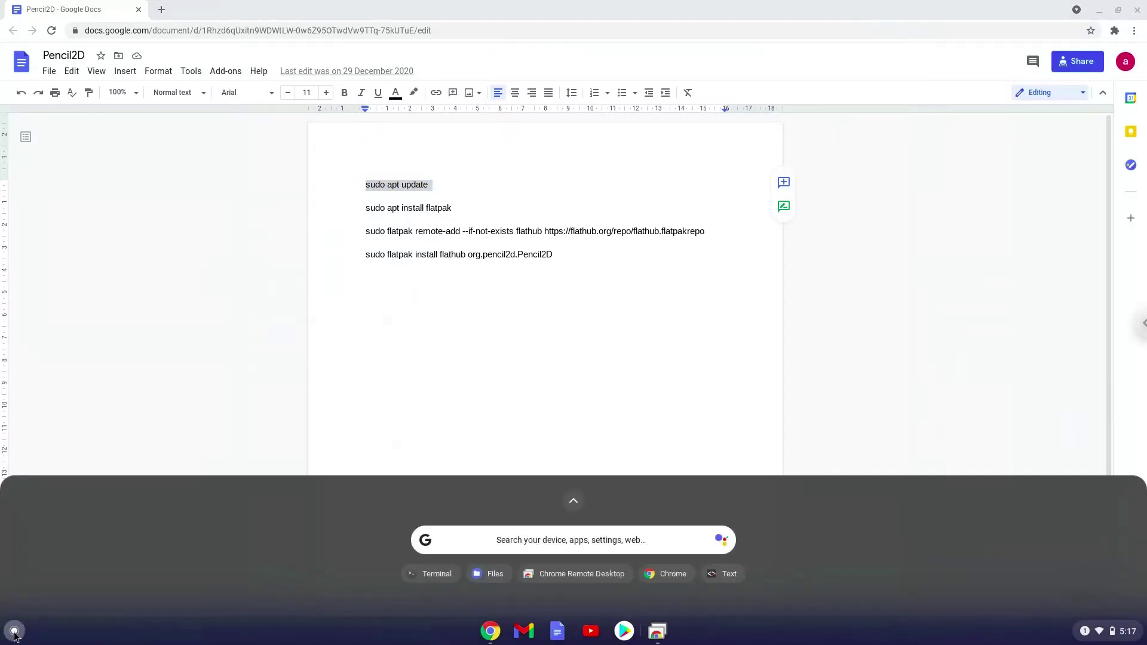
text(t)
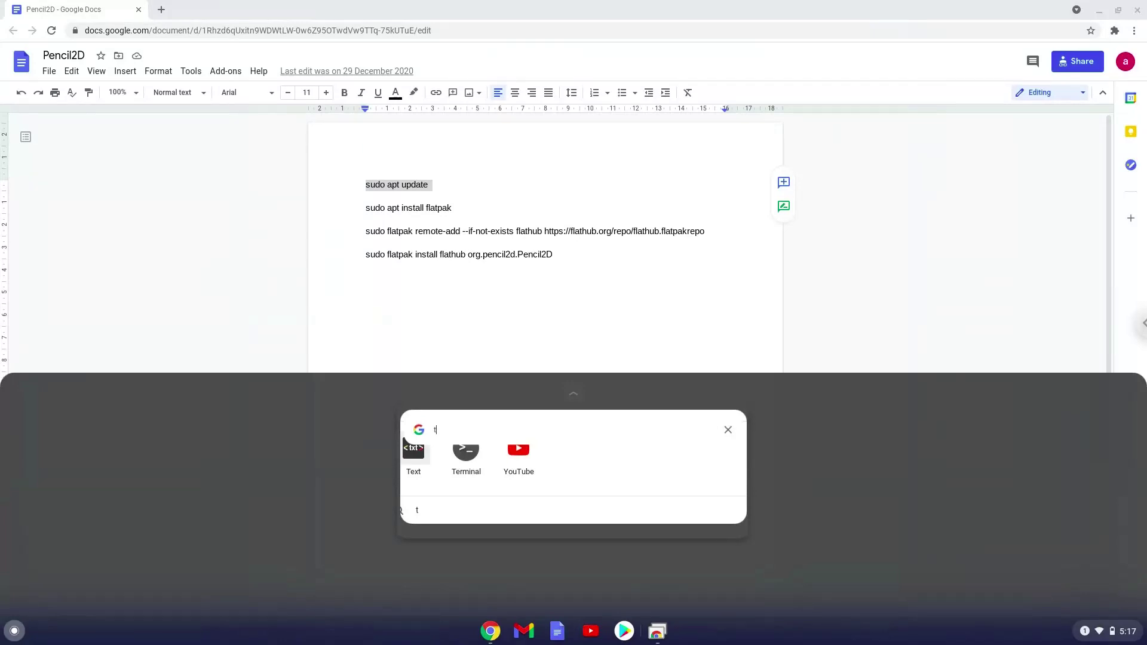
text(er)
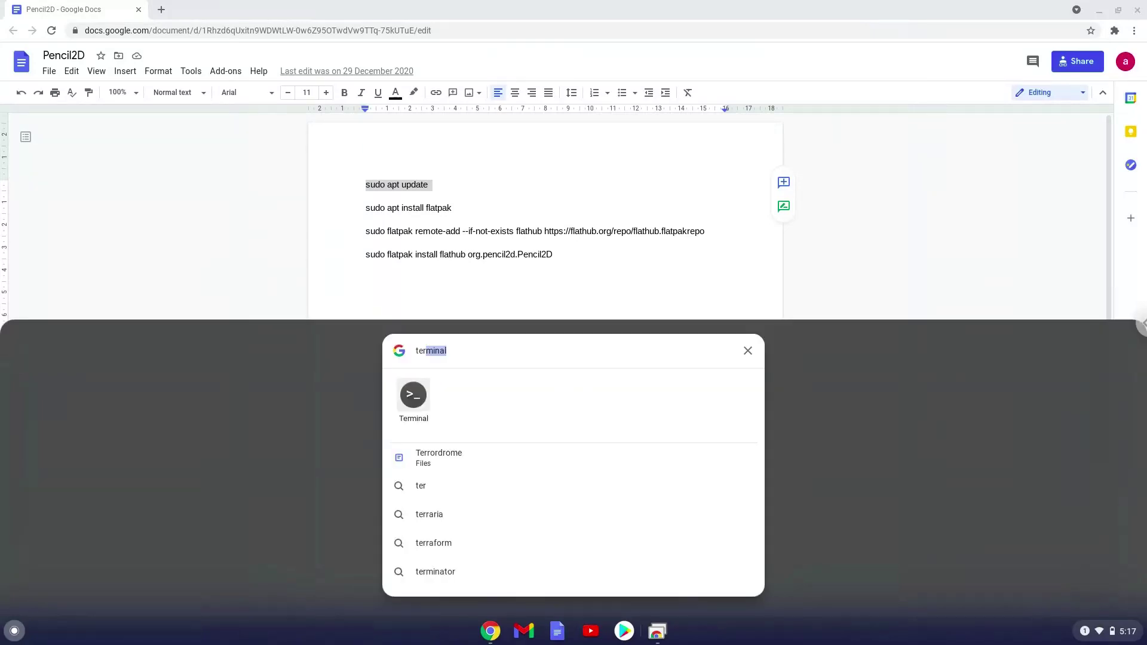
Step: Launch Terminal to run 'sudo apt update', then return to the Pencil2D document
click(414, 396)
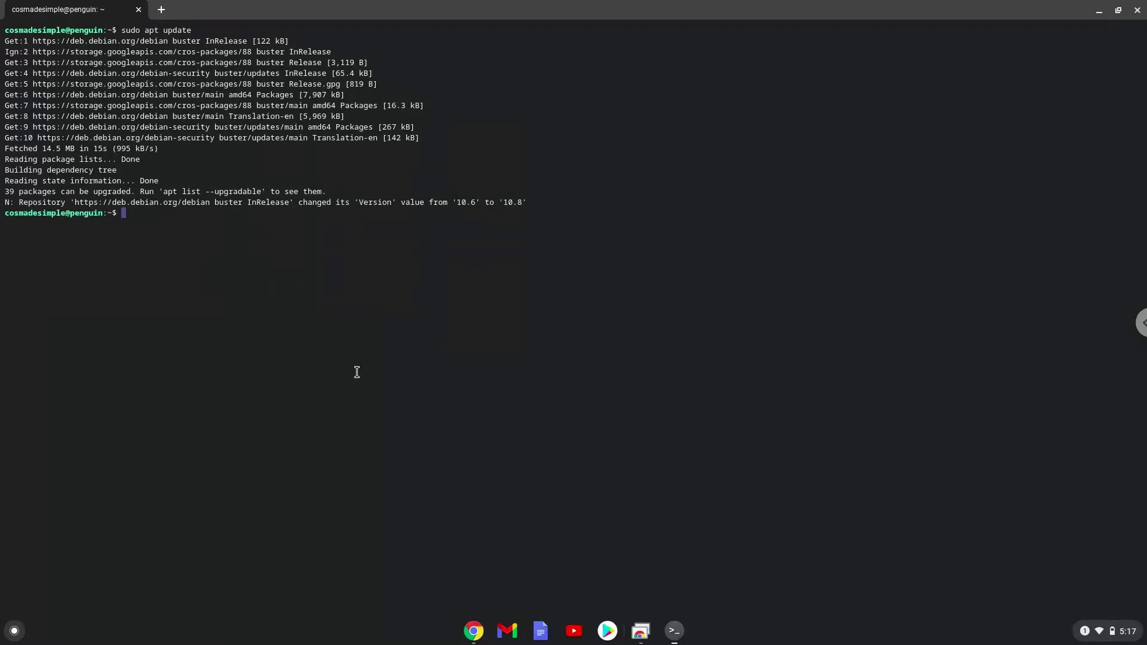
click(473, 632)
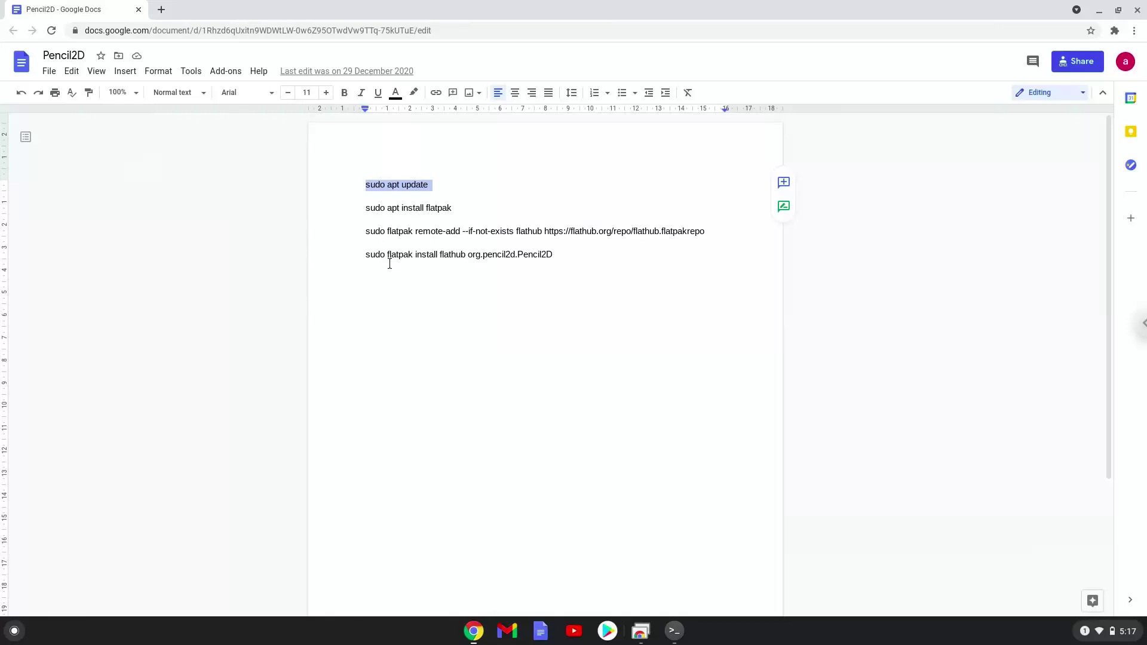
Step: Copy the 'sudo apt install flatpak' line and switch back to the terminal
triple_click(370, 209)
right_click(370, 209)
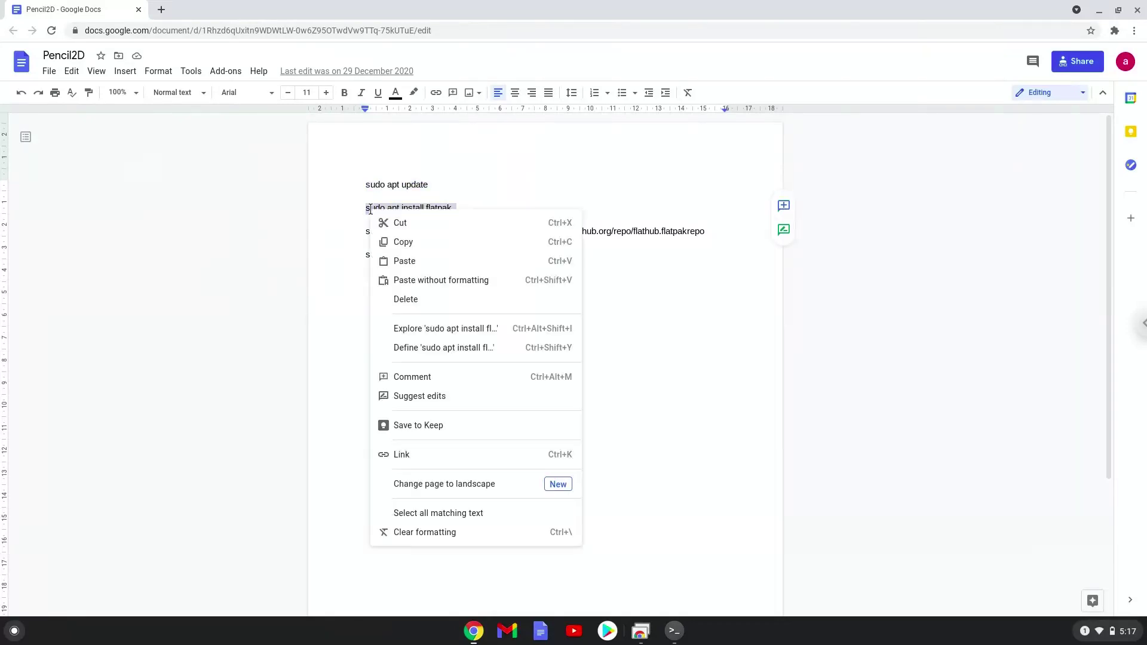
click(403, 243)
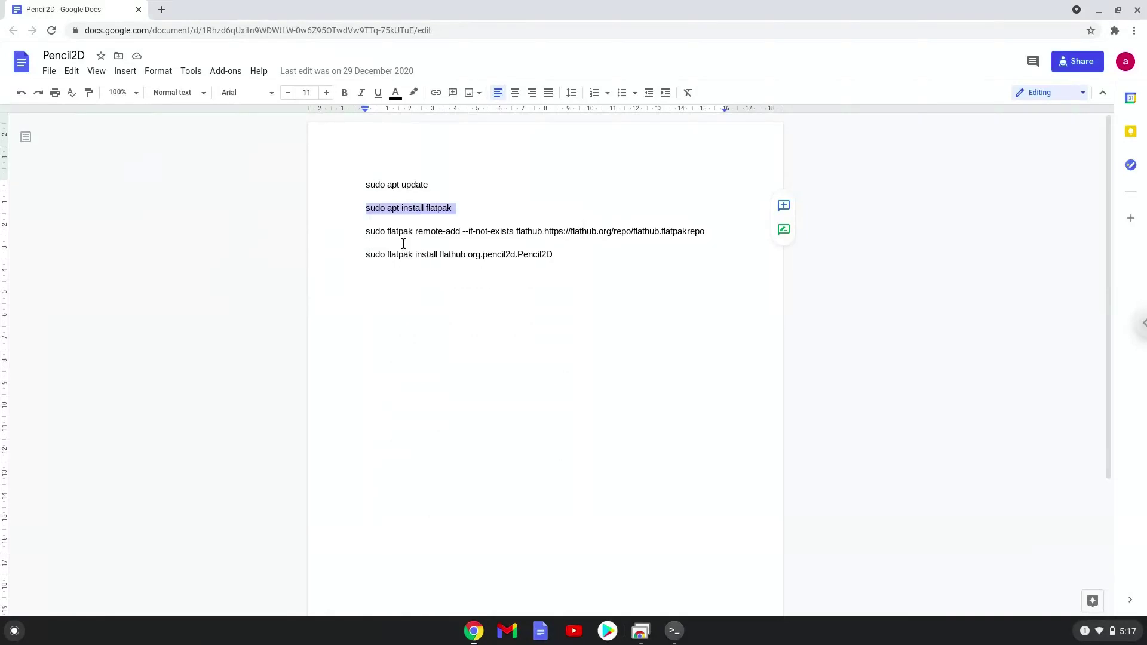
click(674, 631)
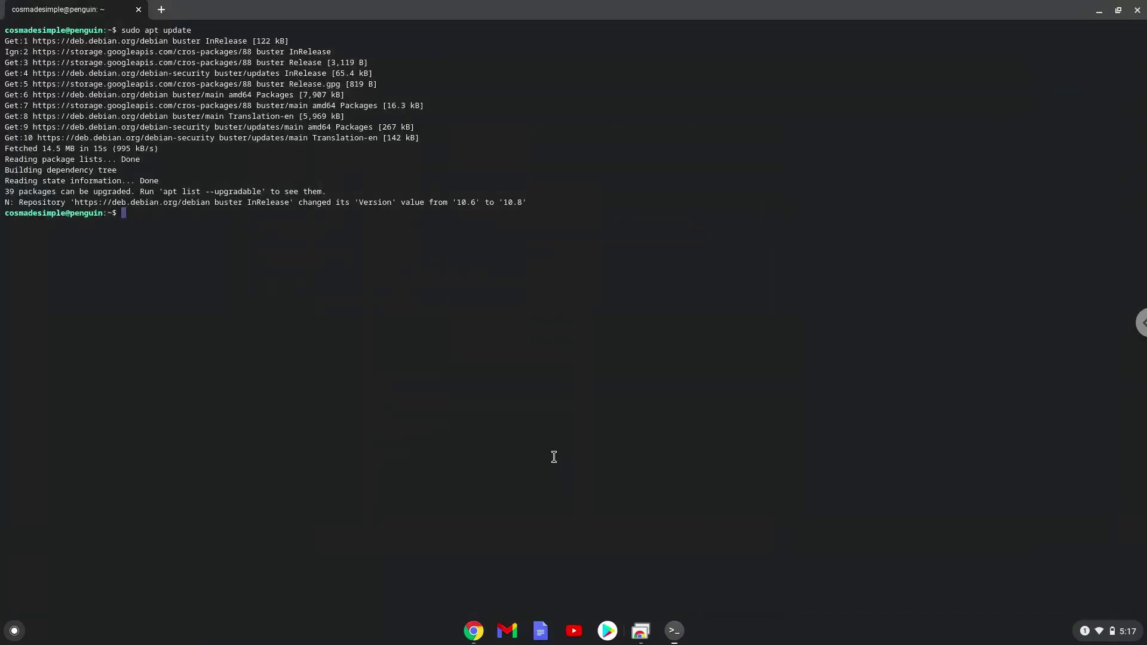
Step: Run 'sudo apt install flatpak' in the terminal and confirm the package installation
key(ctrl+shift+v)
key(Return)
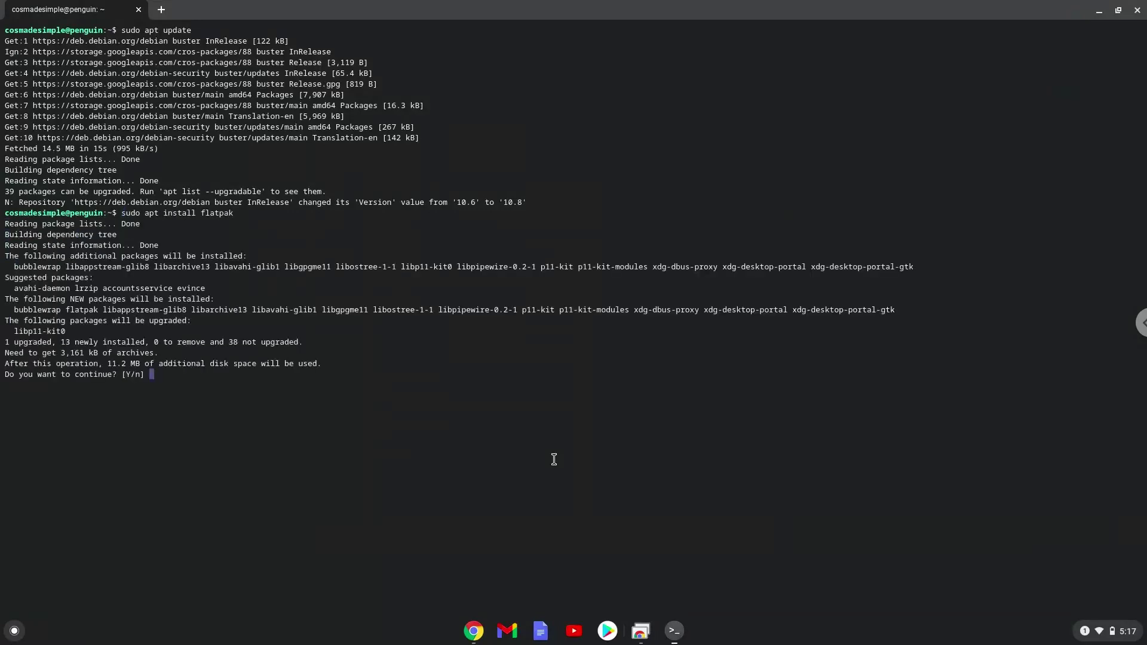
key(Return)
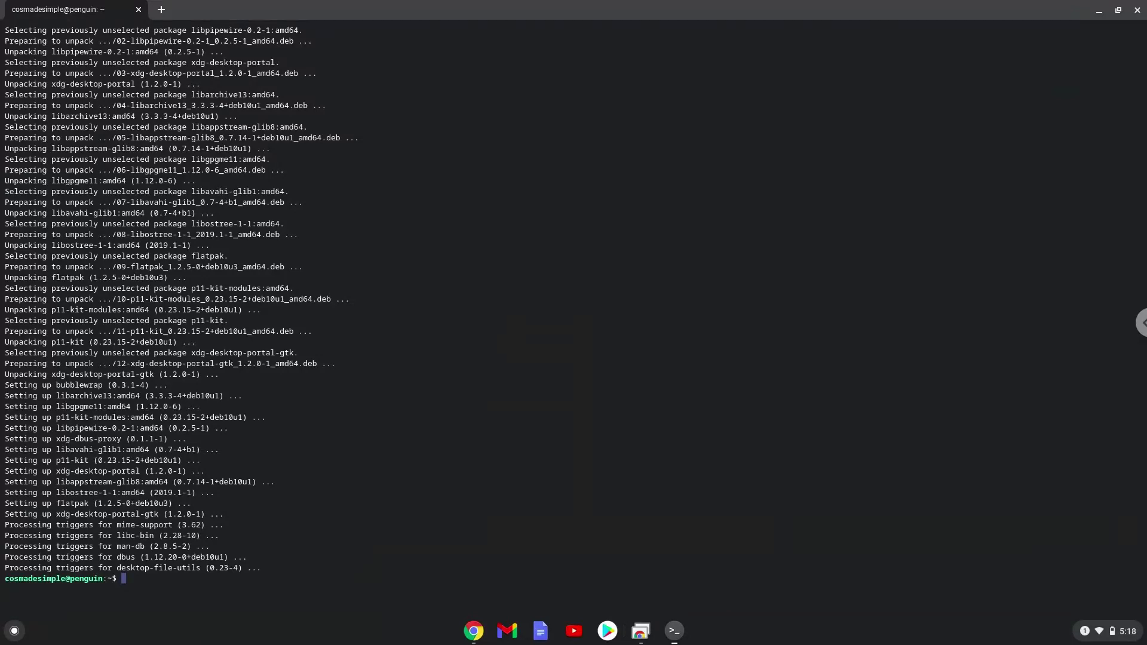
Step: Return to the notes and copy the flatpak remote-add Flathub command line
click(473, 631)
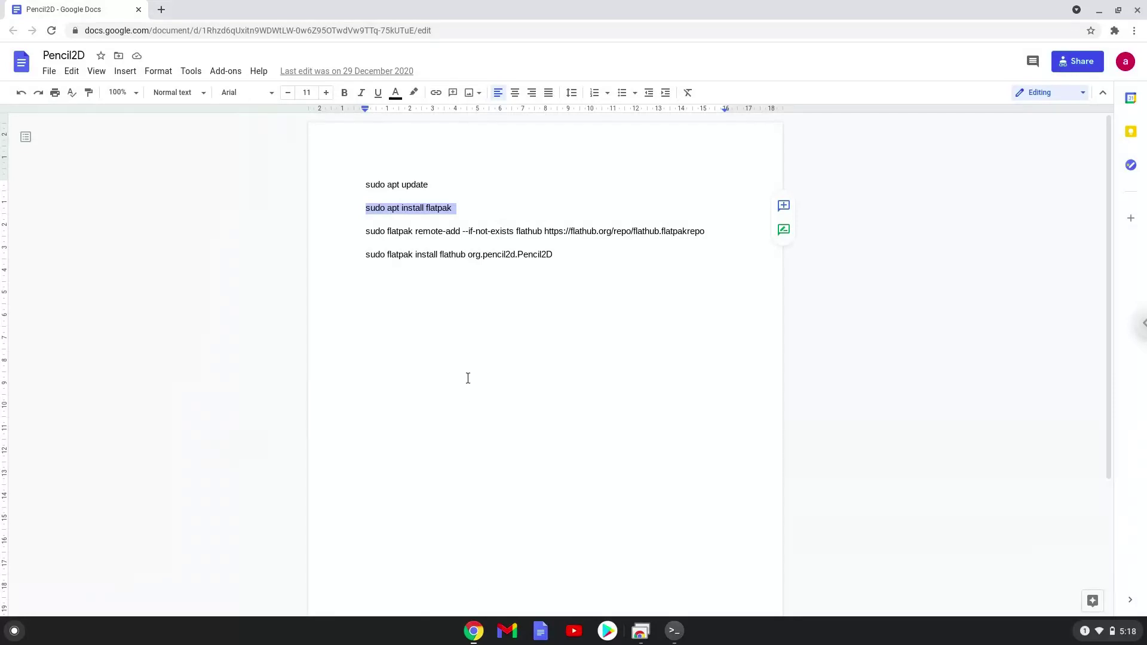
triple_click(431, 230)
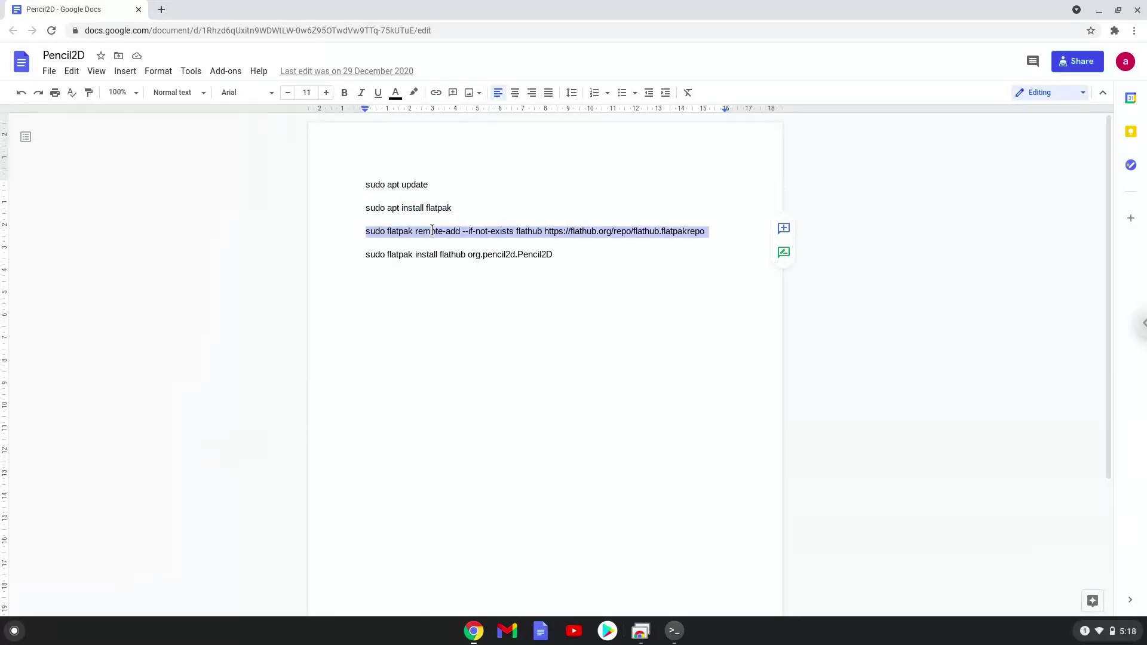
right_click(431, 230)
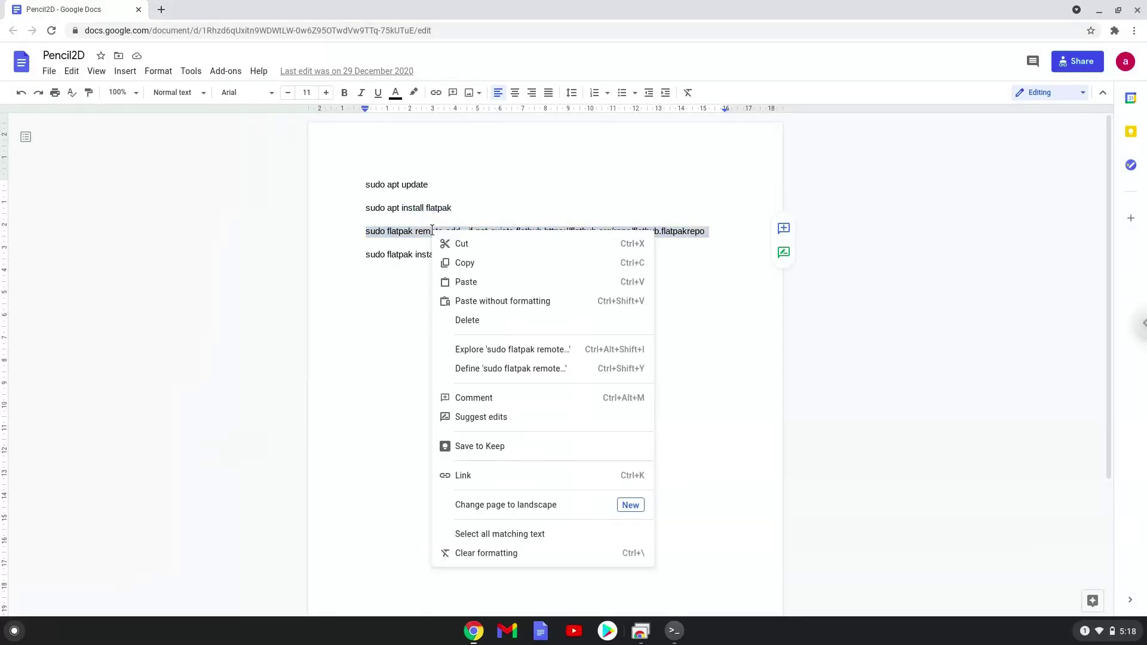
click(463, 266)
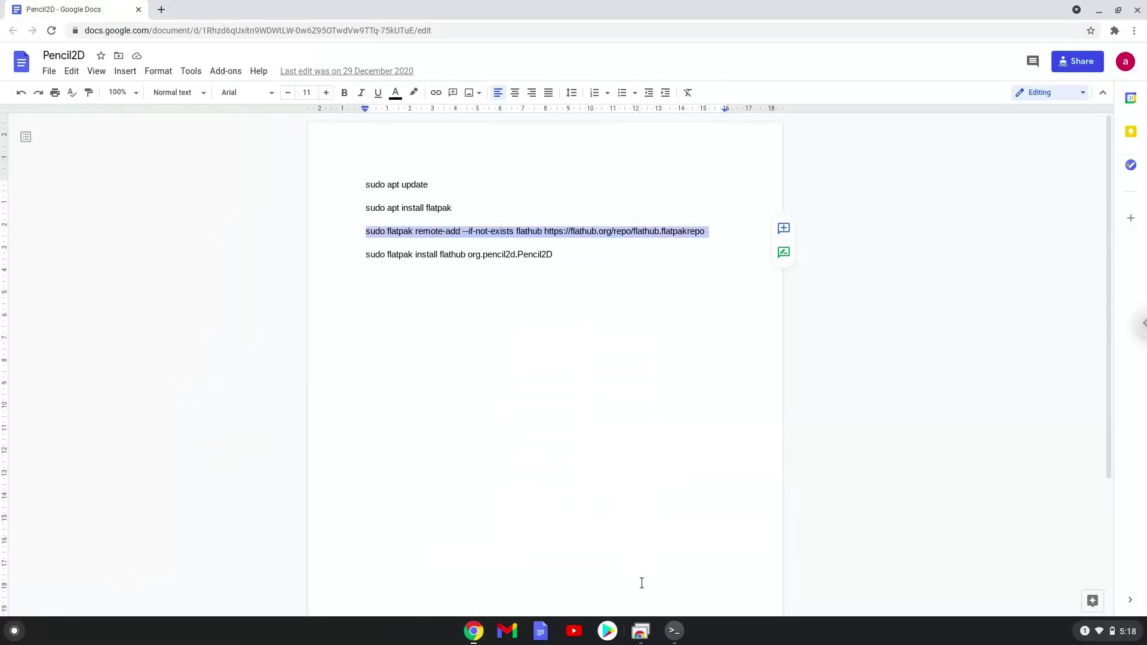
Step: Run the flatpak remote-add Flathub command in the terminal, then return to the notes
click(674, 630)
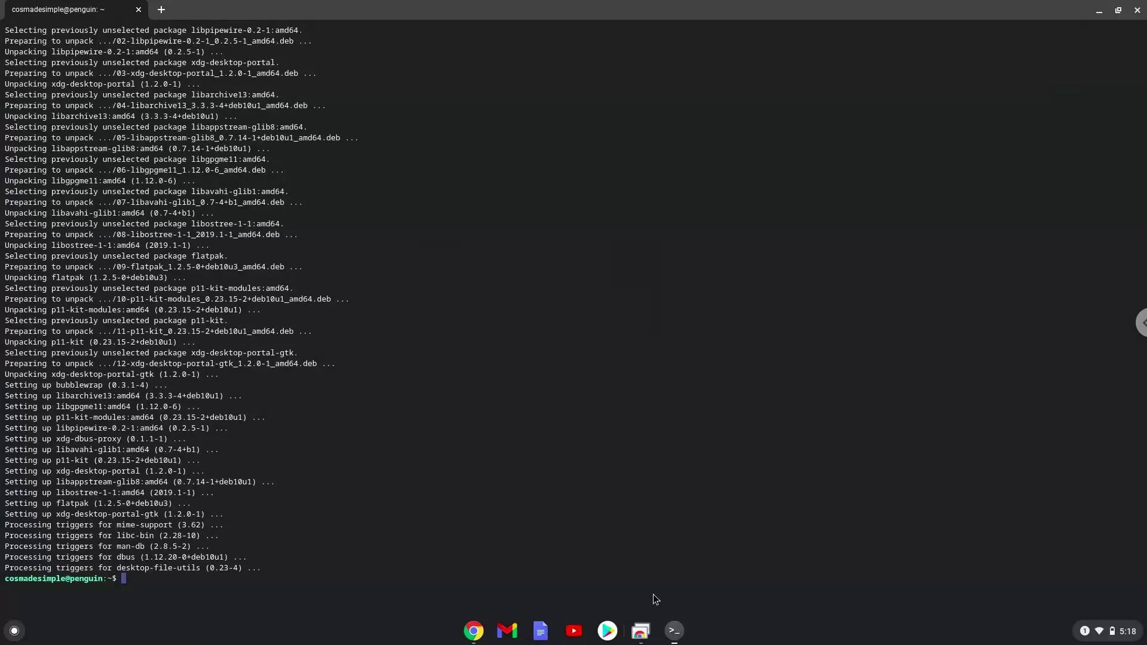
key(ctrl+shift+v)
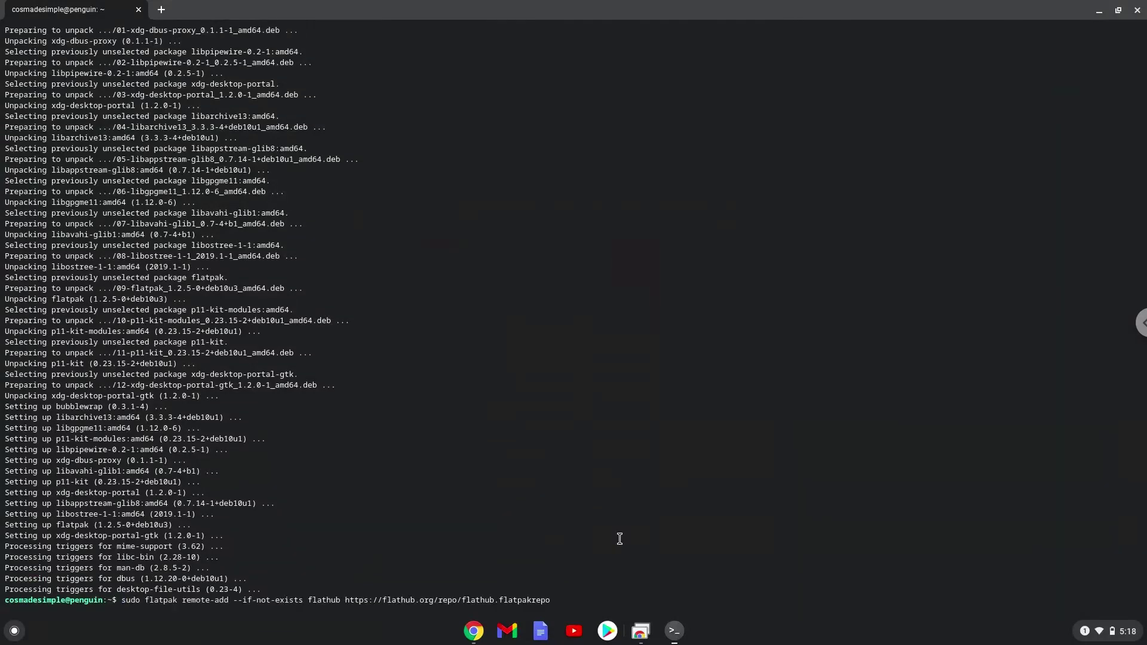
key(Return)
key(Down)
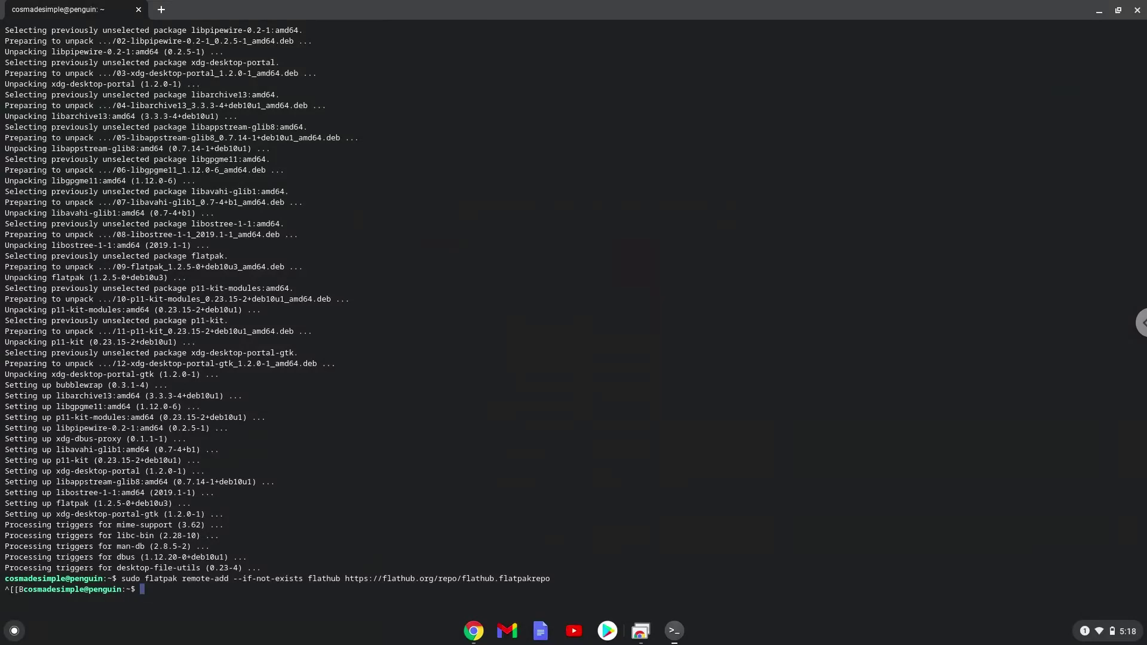
click(472, 631)
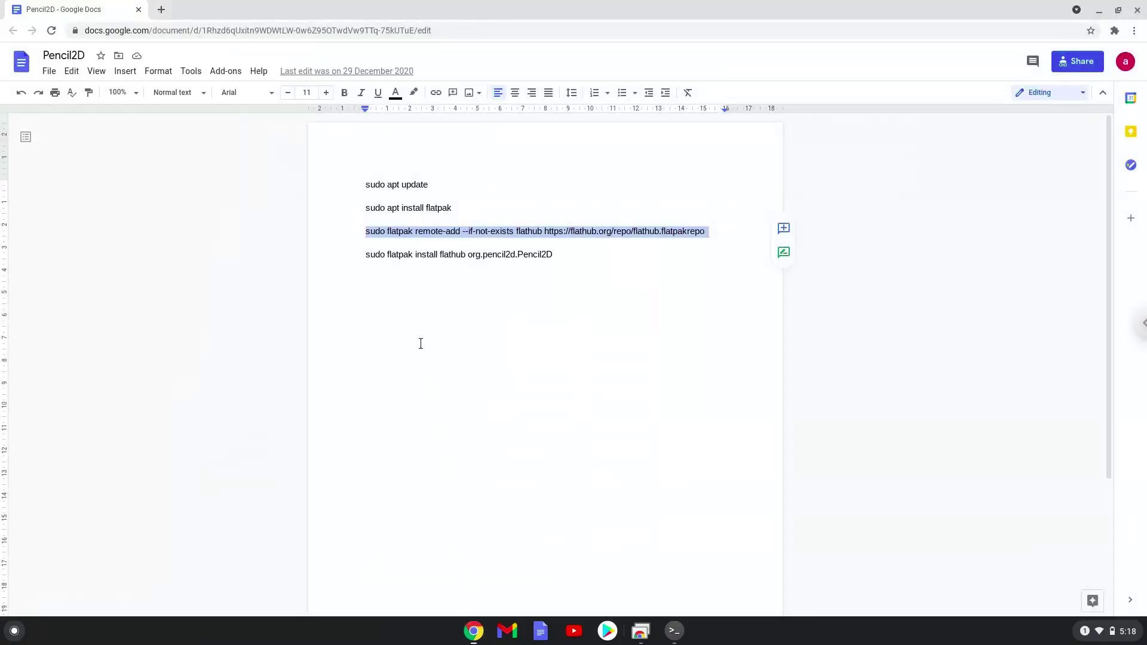
Step: Copy the 'flatpak install flathub org.pencil2d.Pencil2D' command line from the notes
triple_click(387, 254)
right_click(386, 255)
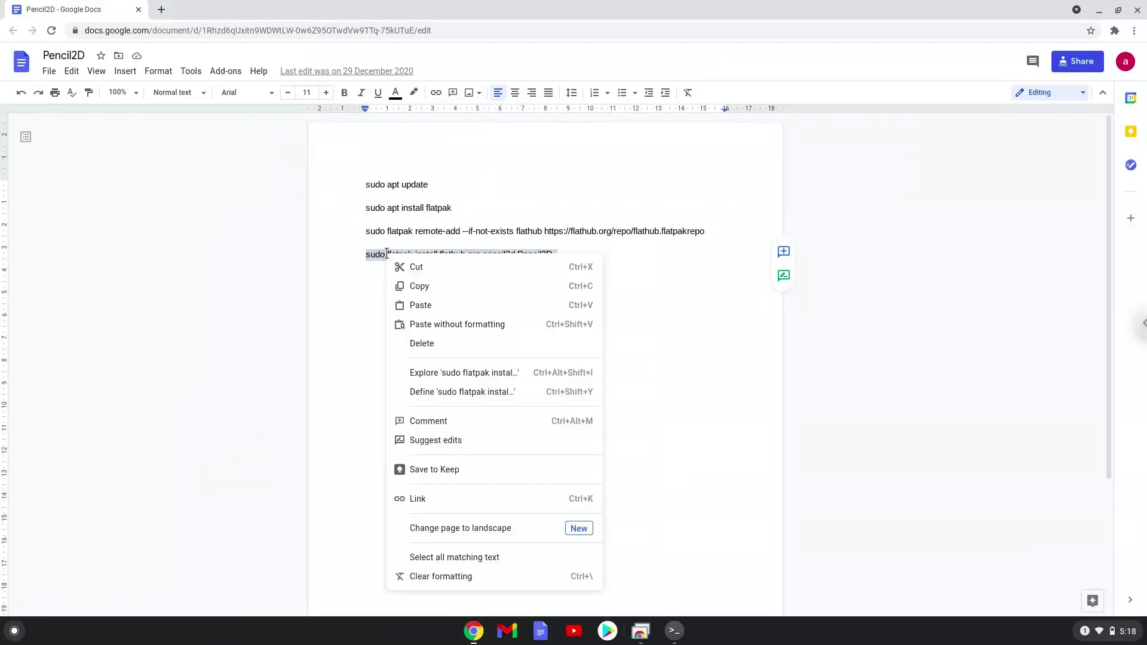
click(417, 288)
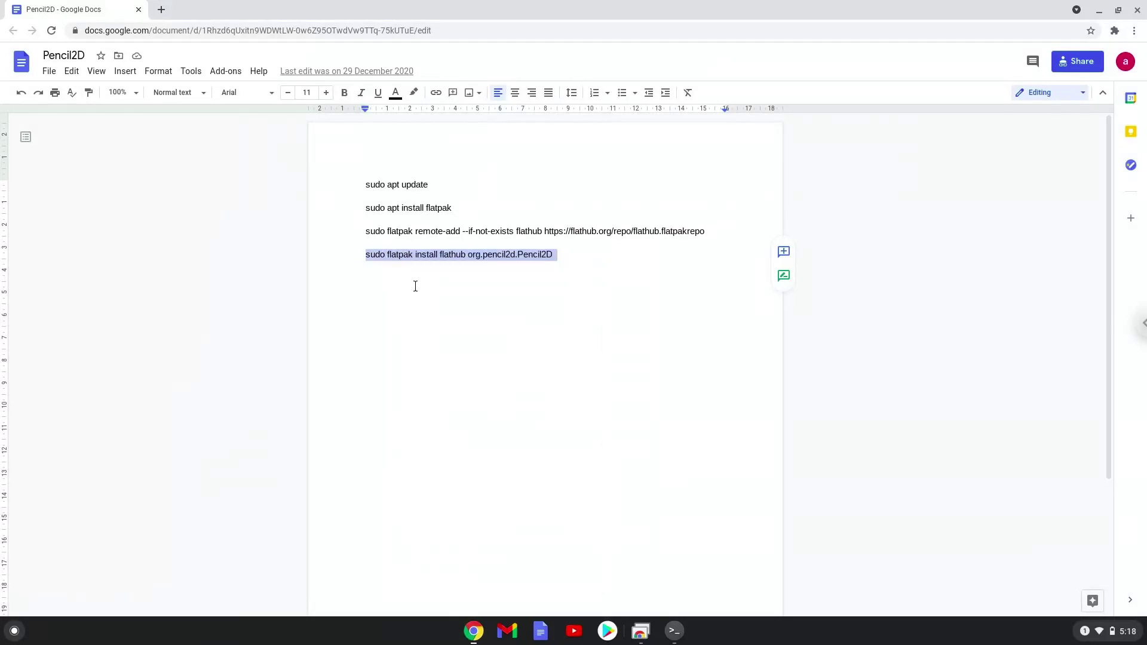
Step: Run the pasted flatpak install command and confirm installing Pencil2D with its runtimes from Flathub
click(678, 634)
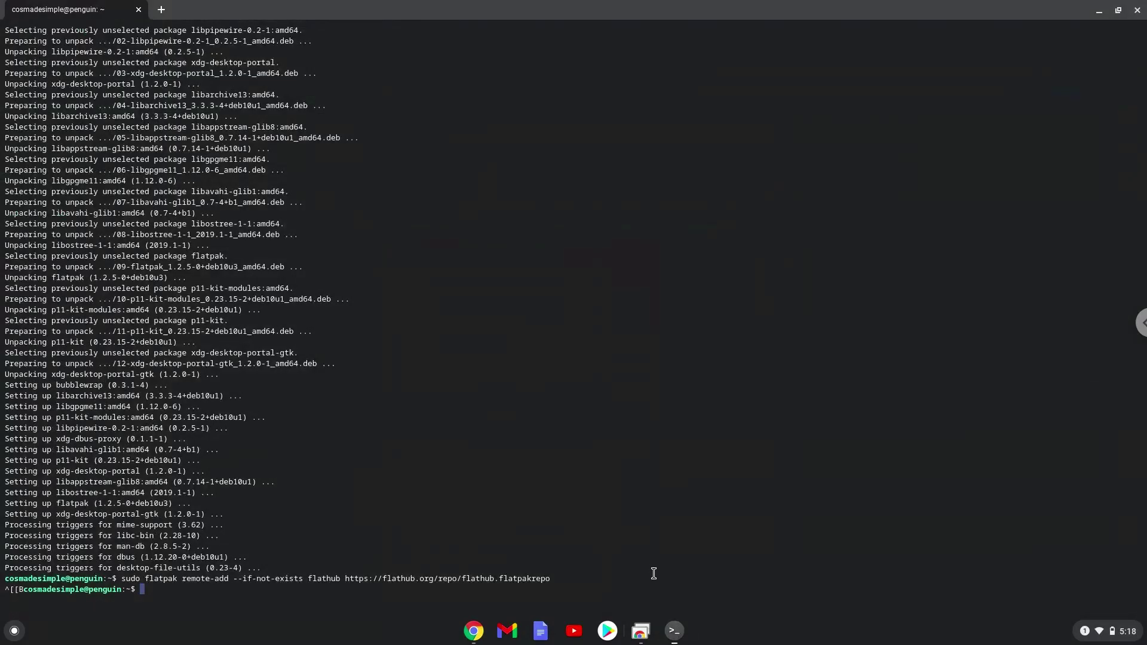
key(ctrl+shift+v)
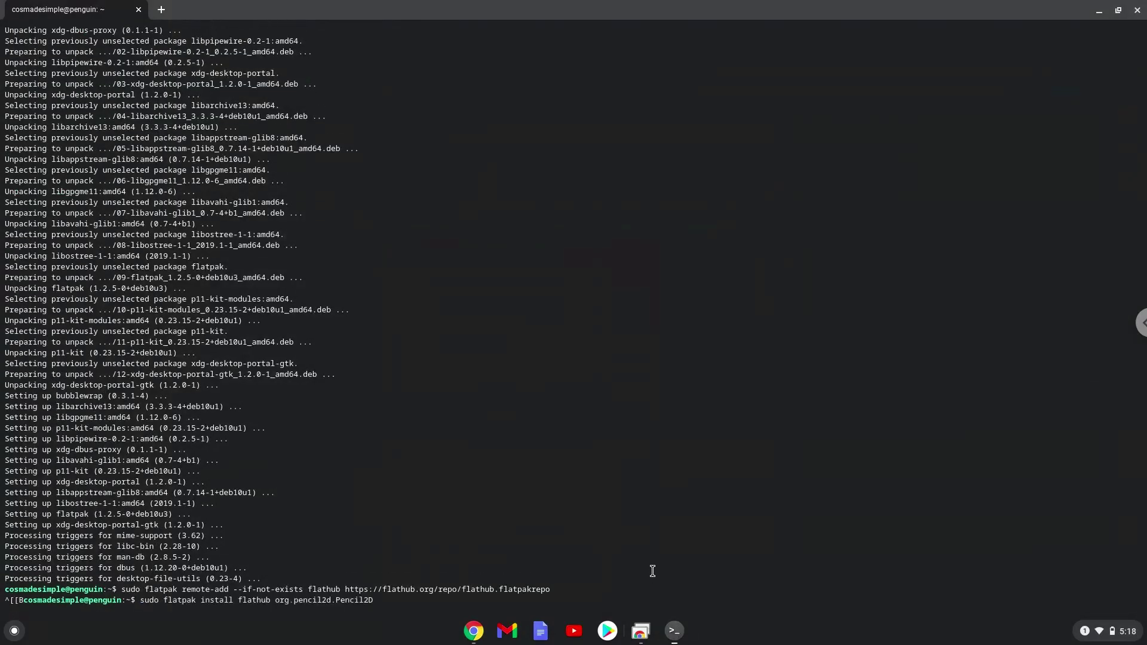
key(Return)
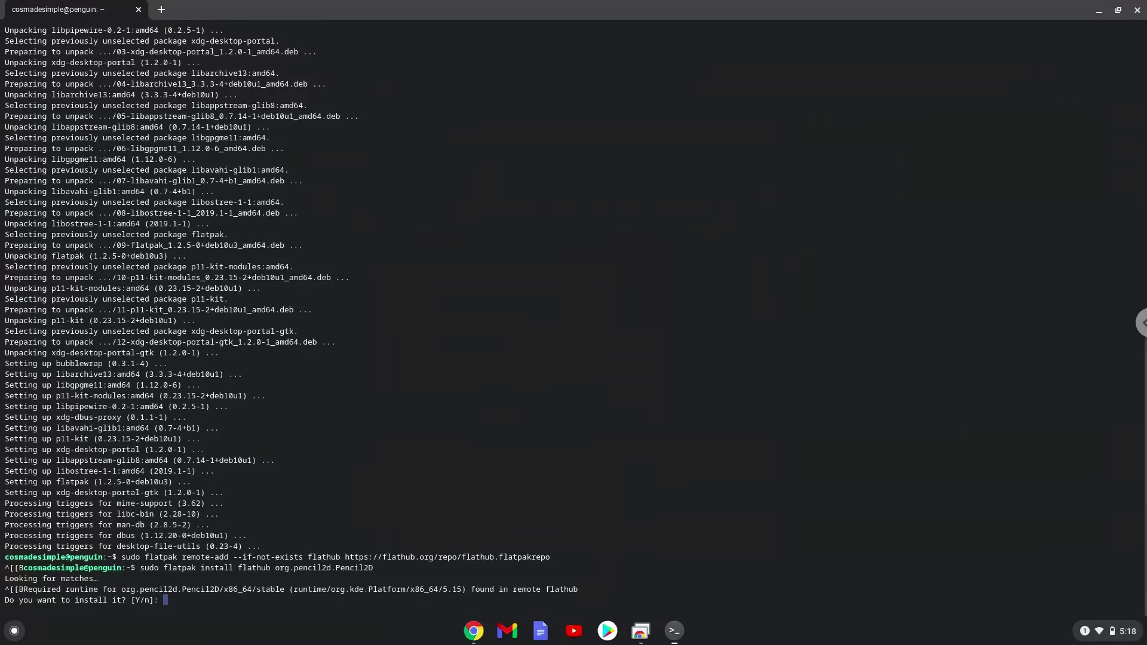
key(Return)
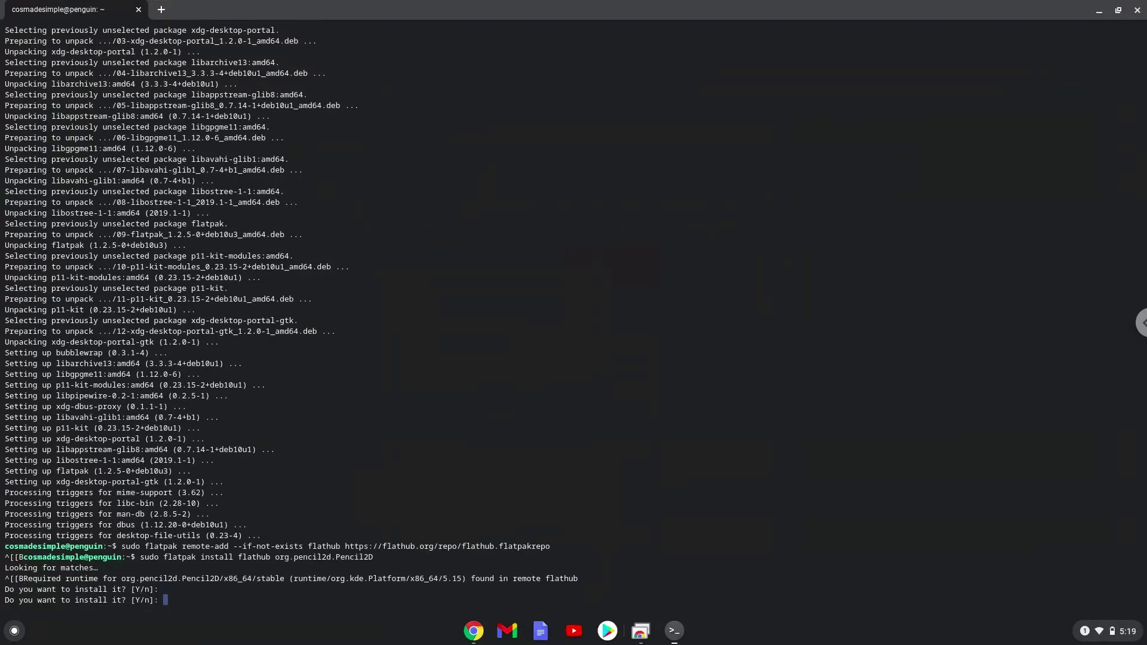
key(Return)
key(Return)
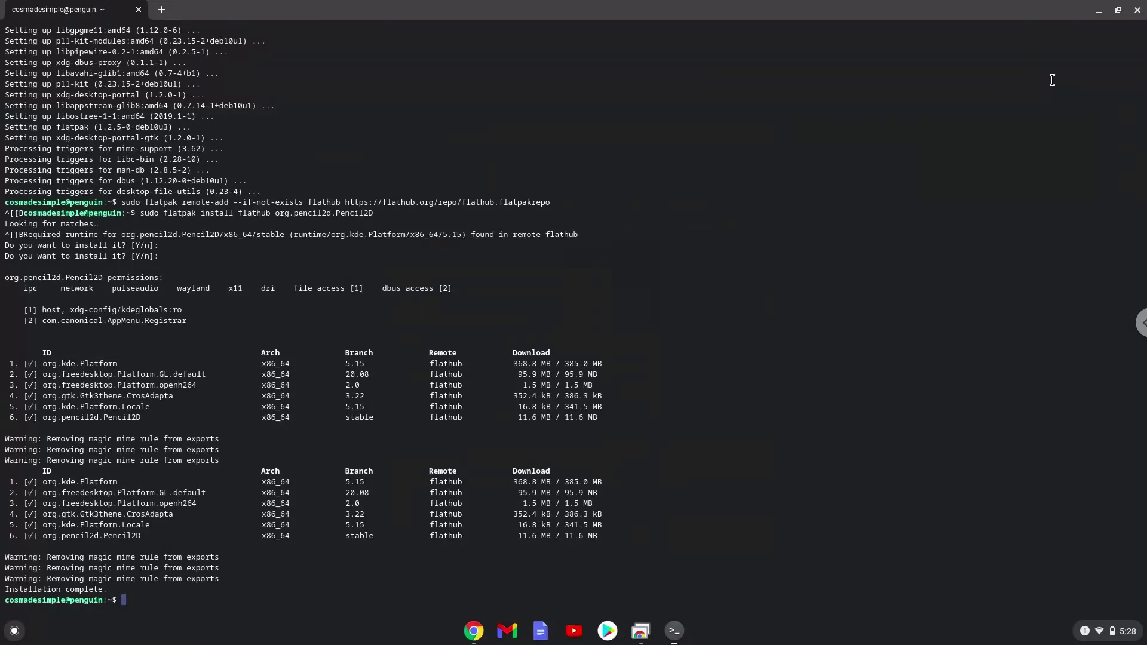
Step: Close the Terminal window once "Installation complete." appears
click(1137, 11)
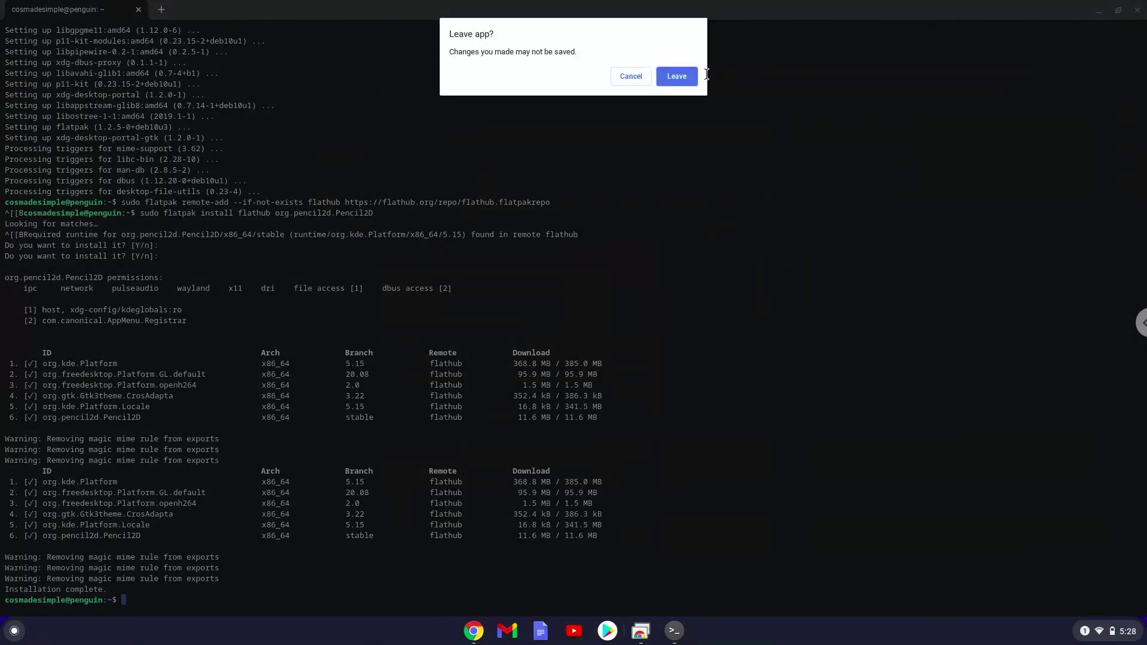
Step: Leave the terminal and browse the launcher's full app grid to page 2
click(685, 76)
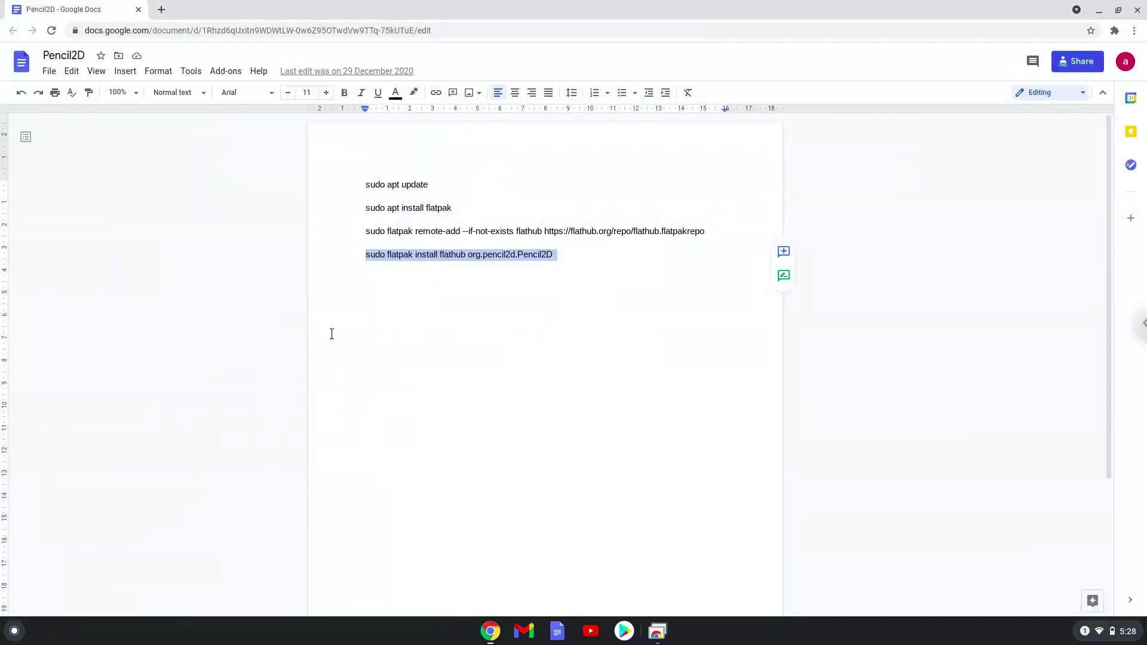
click(14, 630)
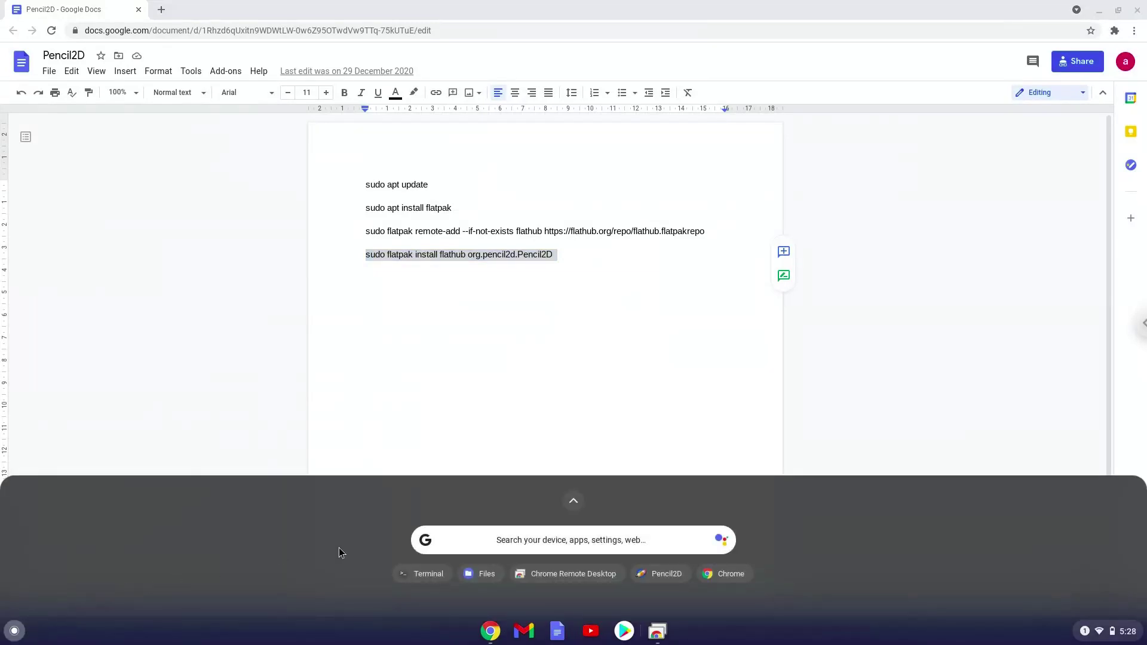
click(570, 498)
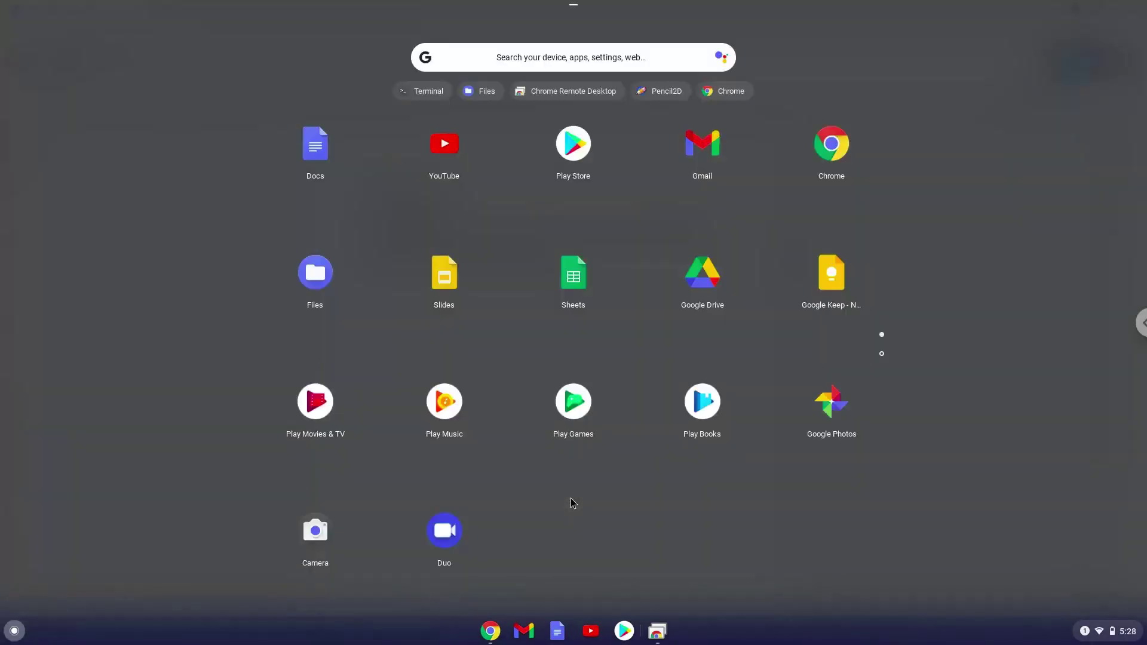
click(881, 354)
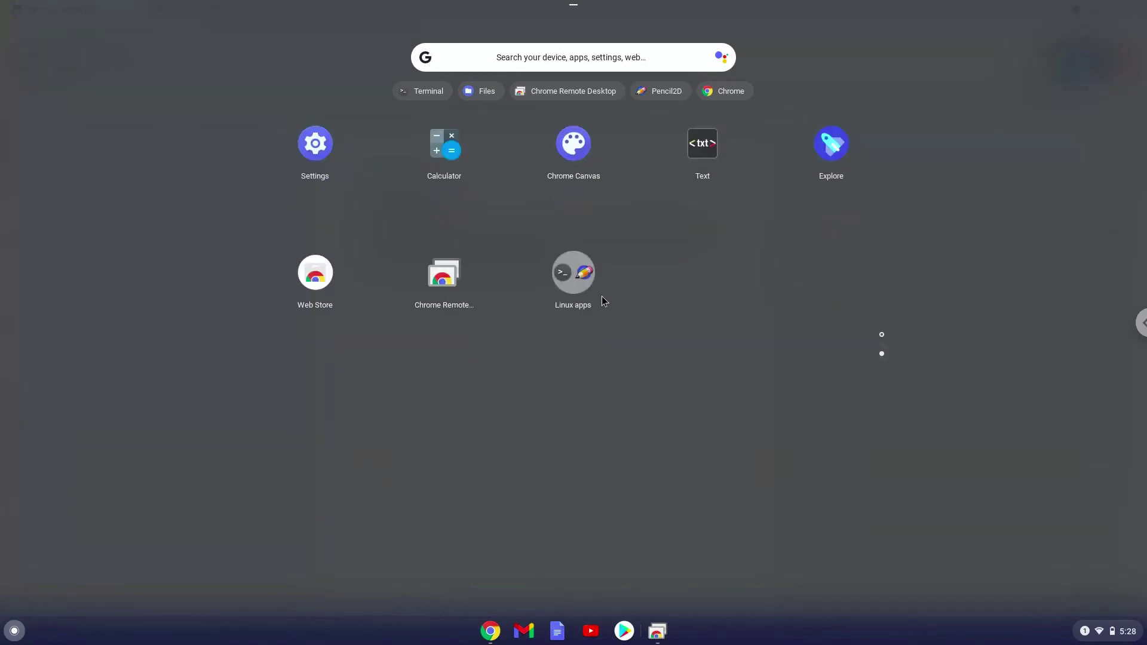
Step: Launch Pencil2D from the Linux apps group
click(580, 287)
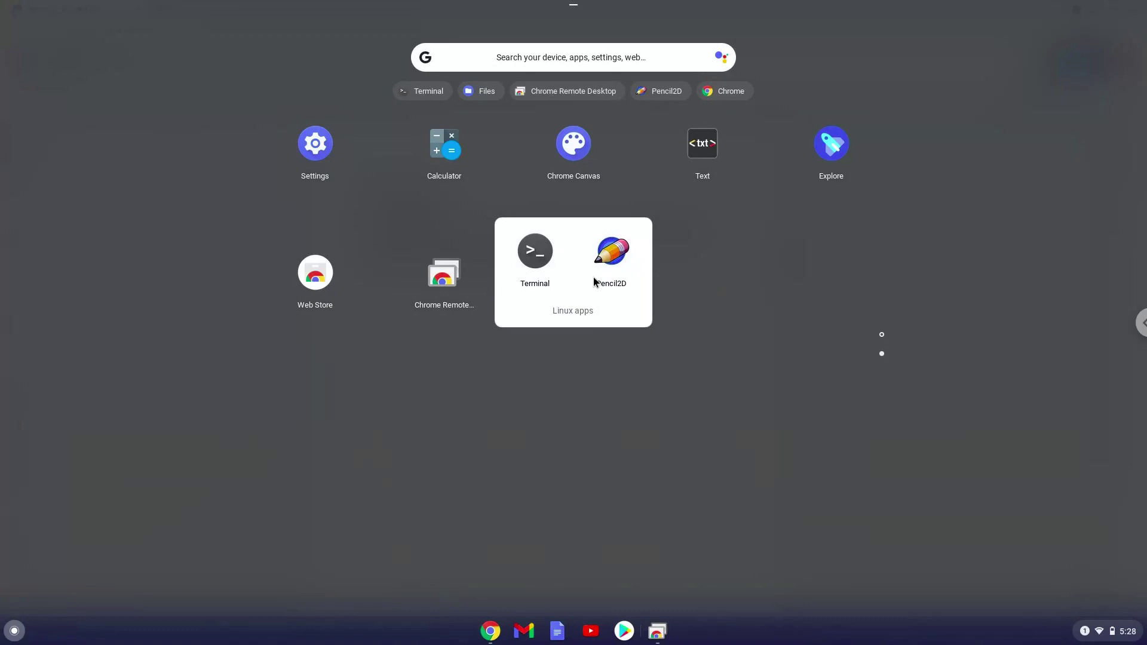
click(610, 253)
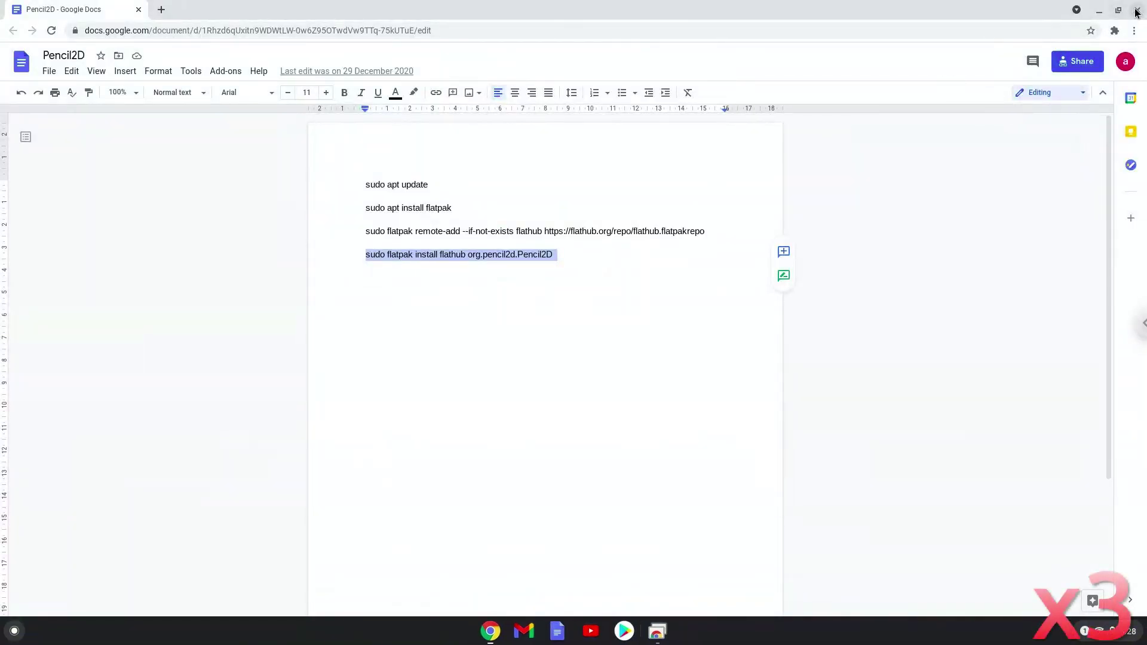
Step: Maximise Pencil2D and show its About dialog with version 0.6.5 on the KDE Flatpak runtime
click(1132, 10)
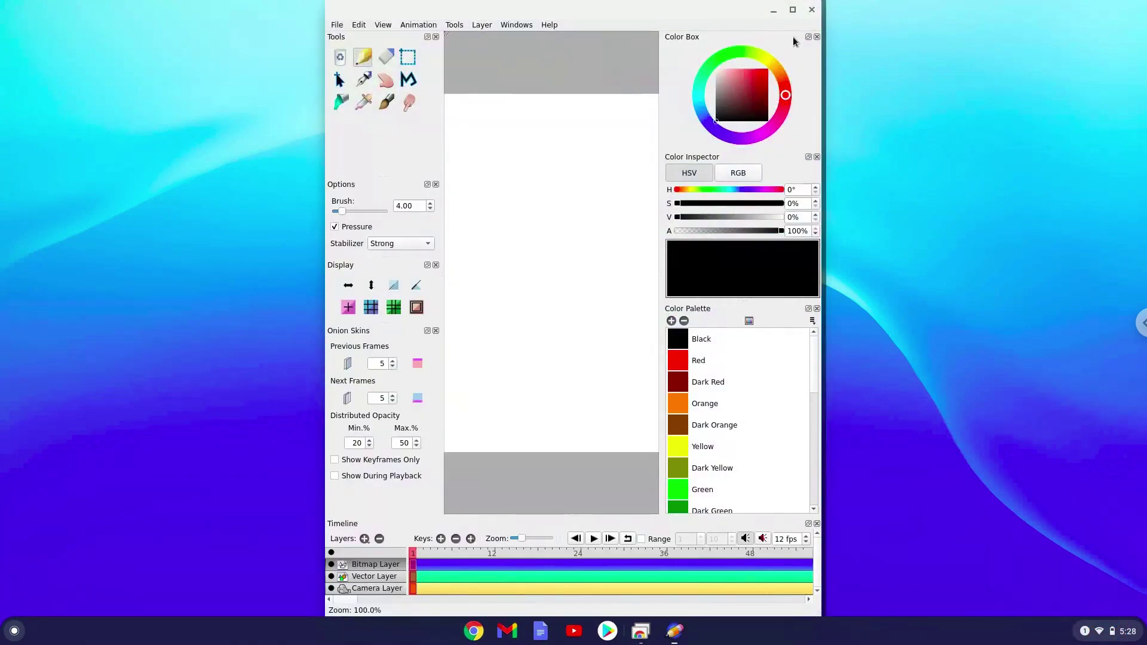
click(792, 11)
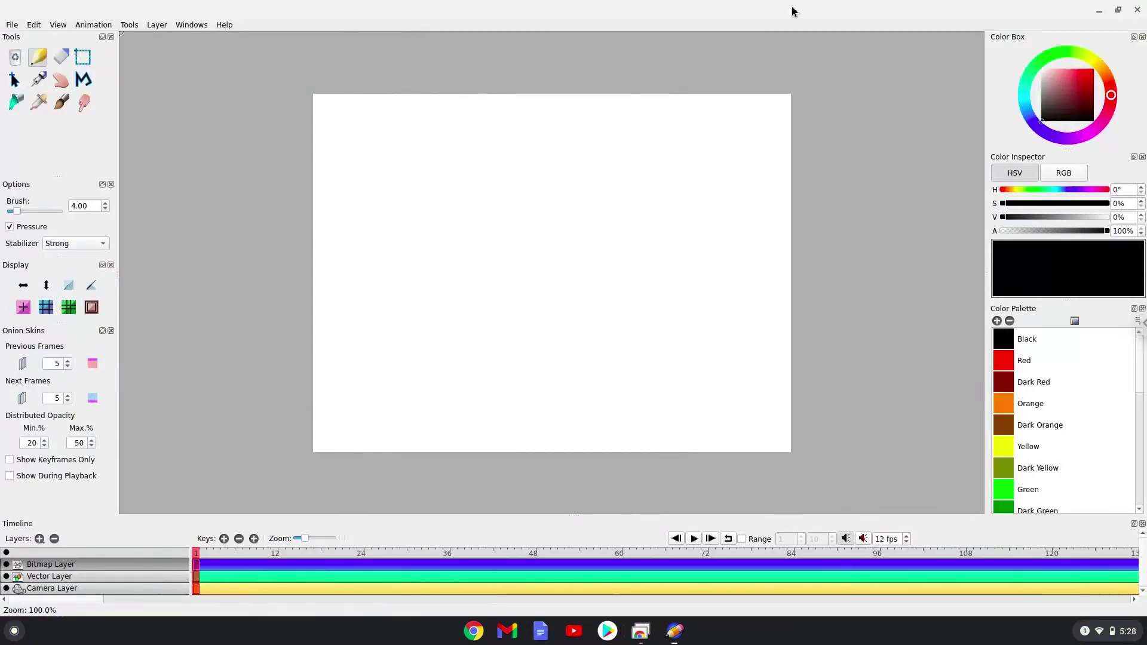
click(225, 25)
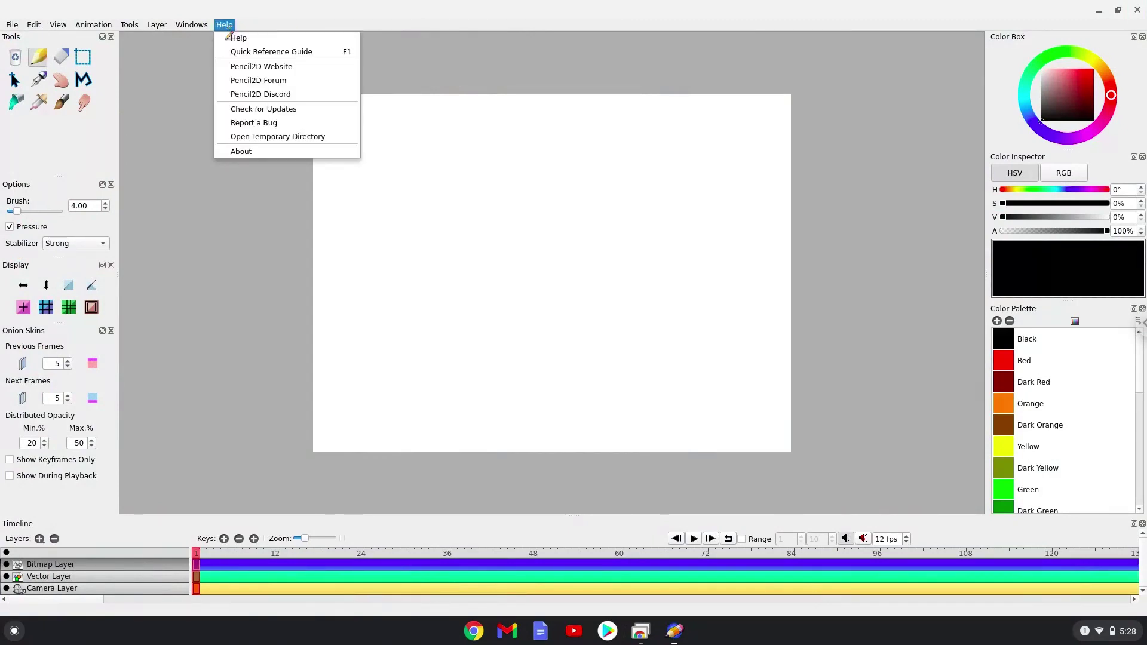
click(239, 150)
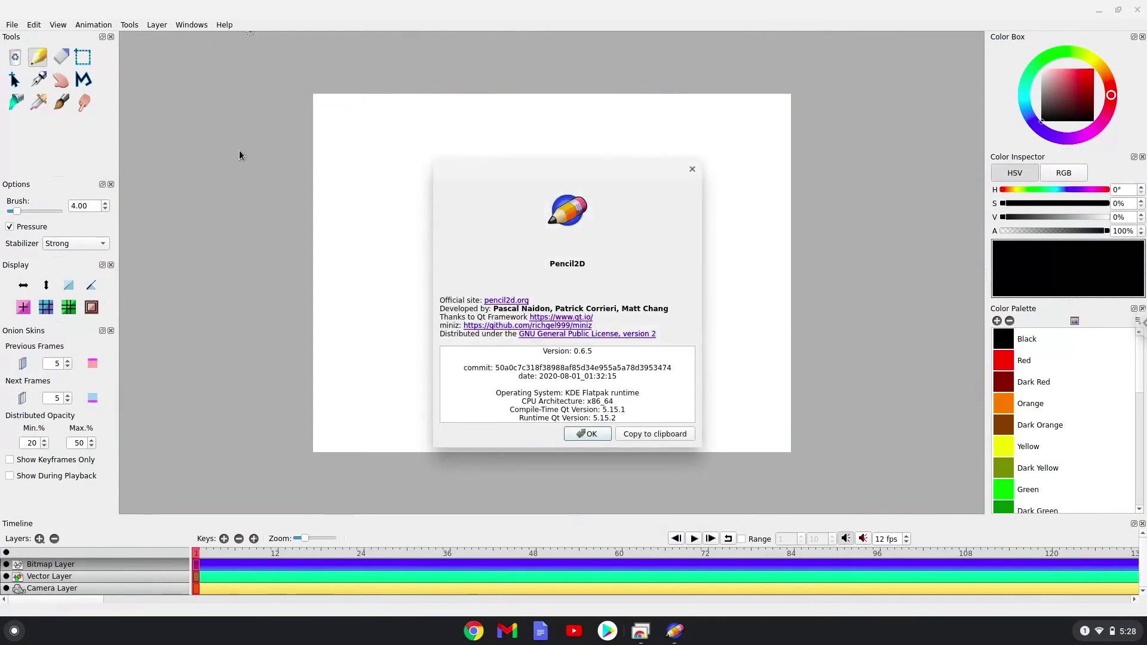